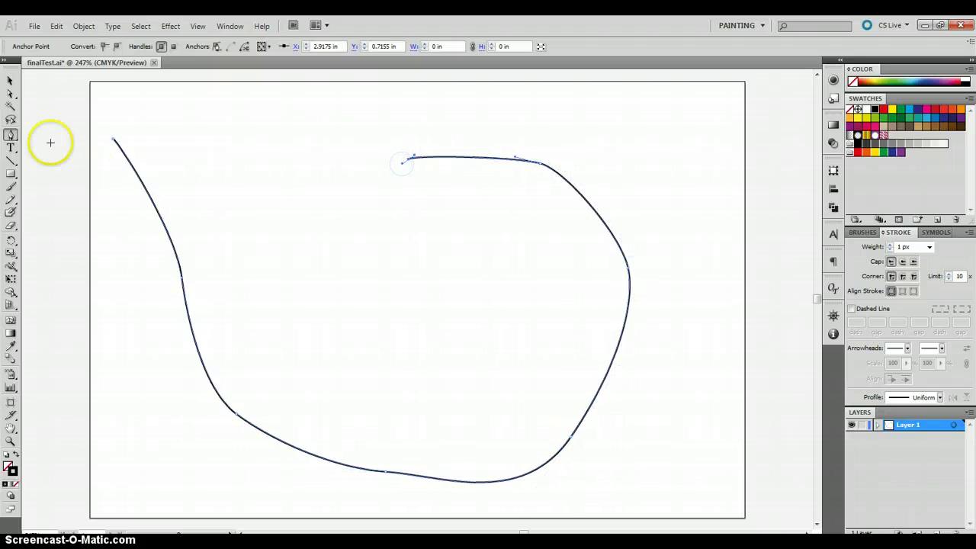
# - Add the text "TEXT ON A PATH" along the open curved path and place the text cursor before its first letter
pyautogui.click(10, 81)
pyautogui.click(10, 145)
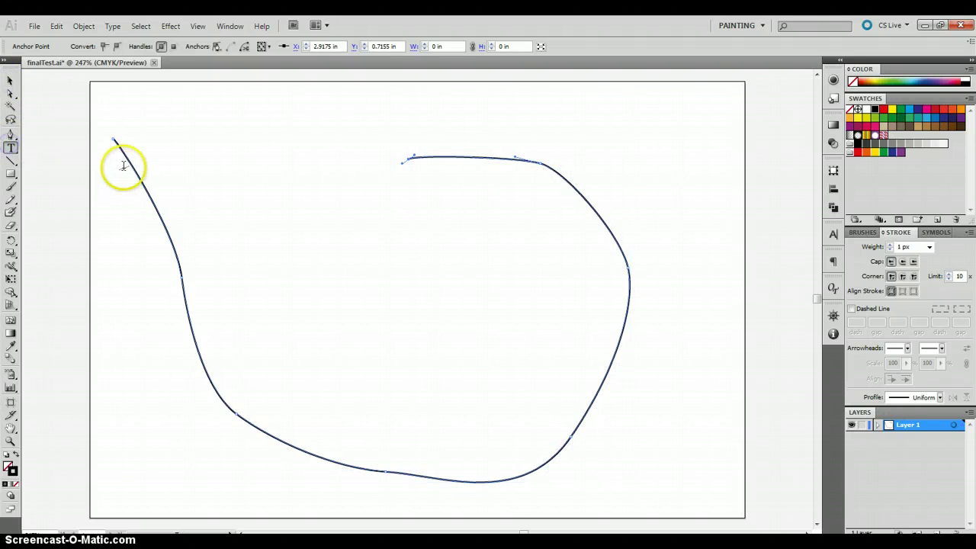
pyautogui.click(127, 157)
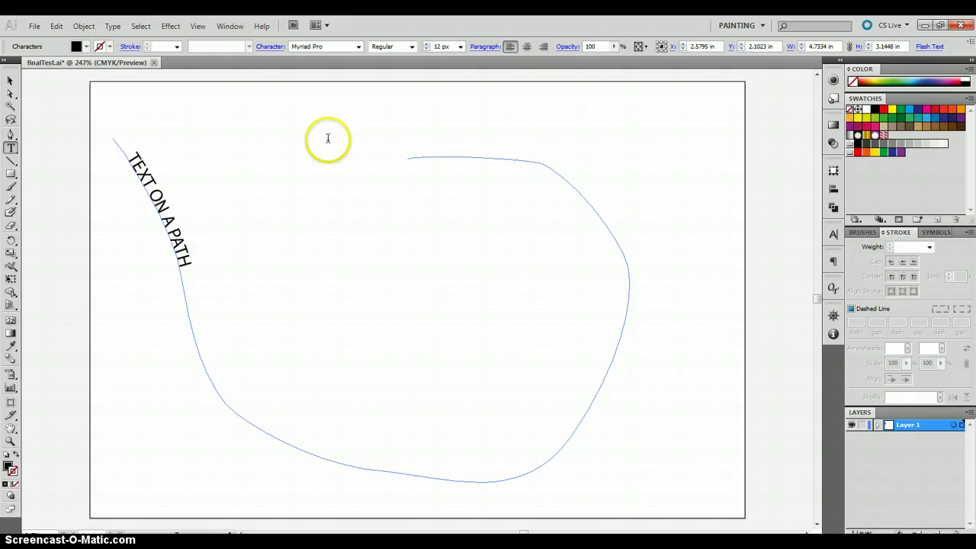
pyautogui.click(10, 80)
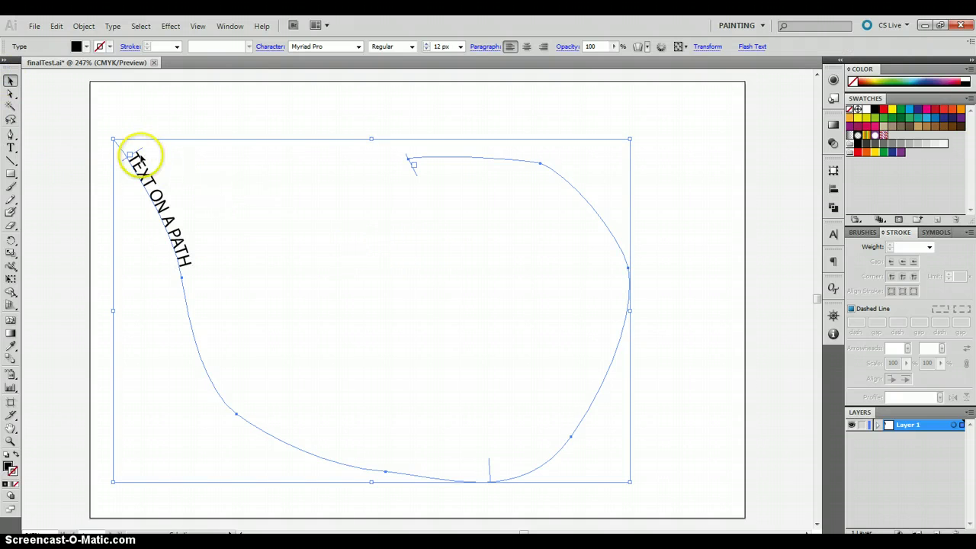
pyautogui.doubleClick(138, 156)
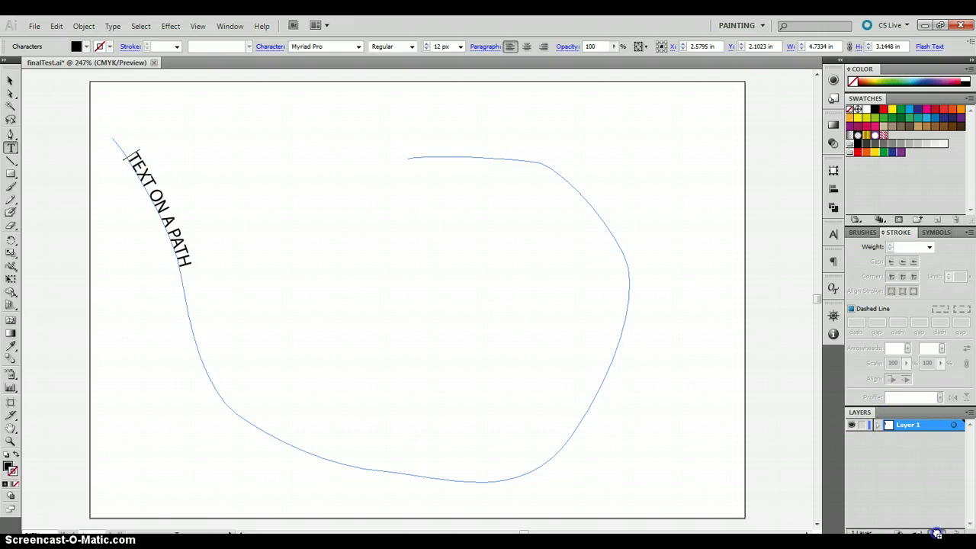
# - Duplicate Layer 1, hide the original, and nudge the copy's text slightly along the path with leading space
pyautogui.moveTo(936, 532); pyautogui.dragTo(935, 532)
pyautogui.click(852, 437)
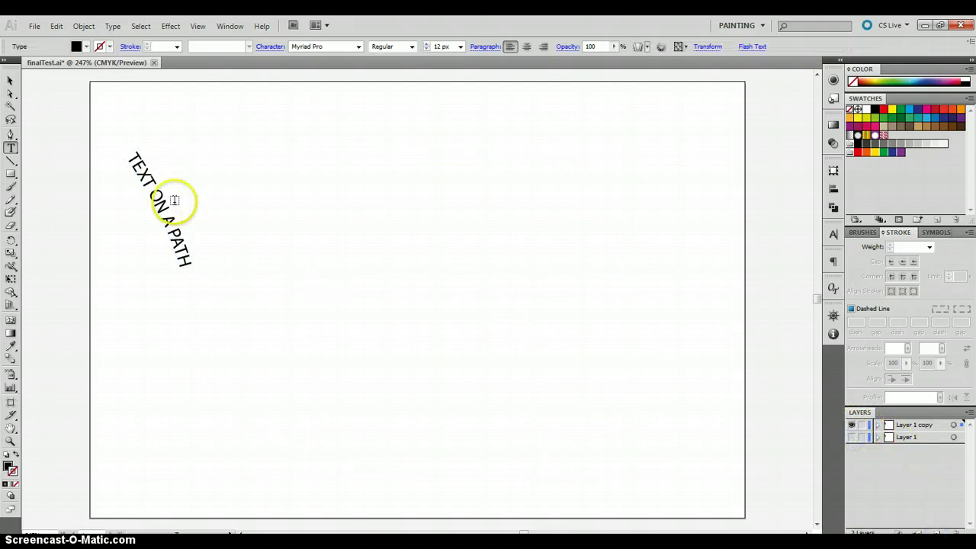
pyautogui.click(134, 154)
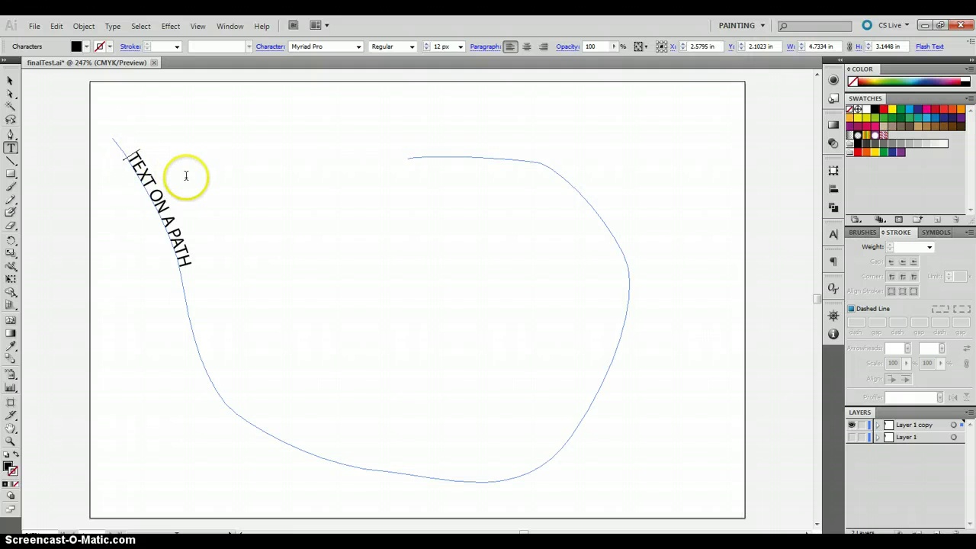
# - Duplicate Layer 1 copy, hide the source layer, and nudge the new text a little further down the path
pyautogui.click(926, 427)
pyautogui.moveTo(933, 533); pyautogui.dragTo(933, 533)
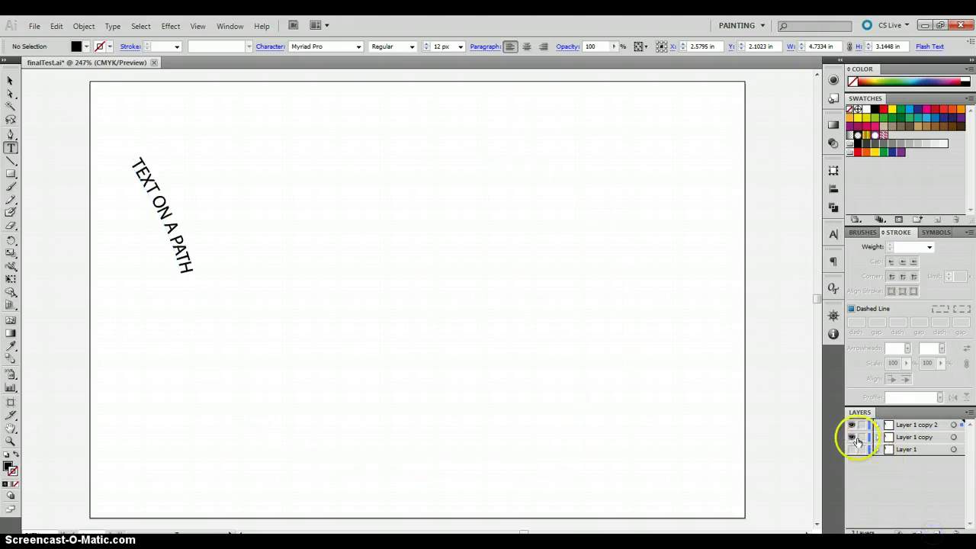
pyautogui.click(853, 435)
pyautogui.click(906, 426)
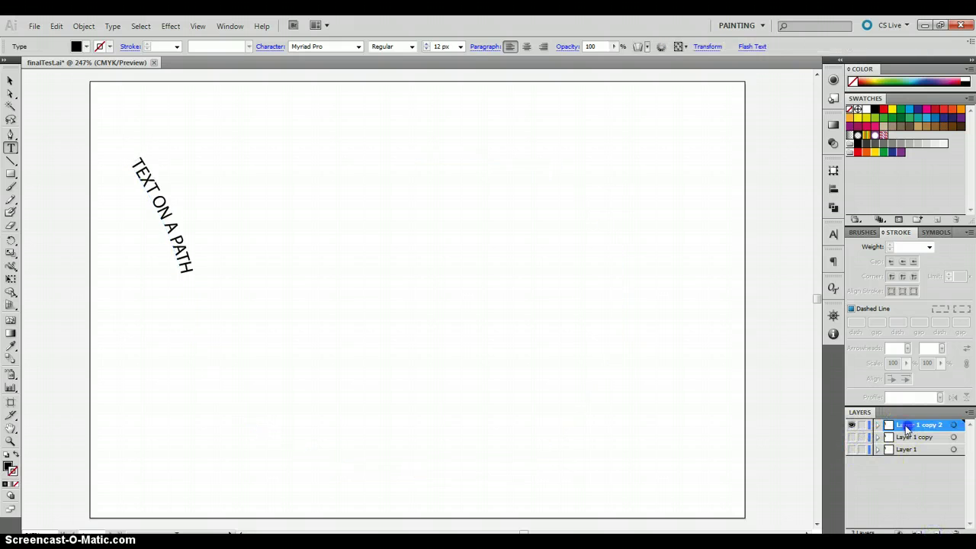
pyautogui.click(135, 161)
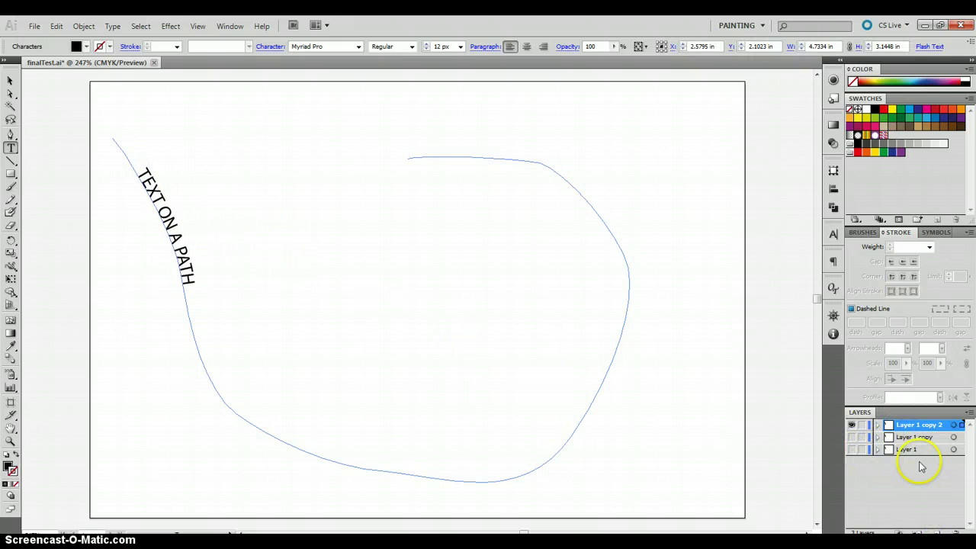
# - Duplicate Layer 1 copy 2, hide it, and use leading spaces to advance the new text down the path's first slope
pyautogui.moveTo(907, 429); pyautogui.dragTo(933, 532)
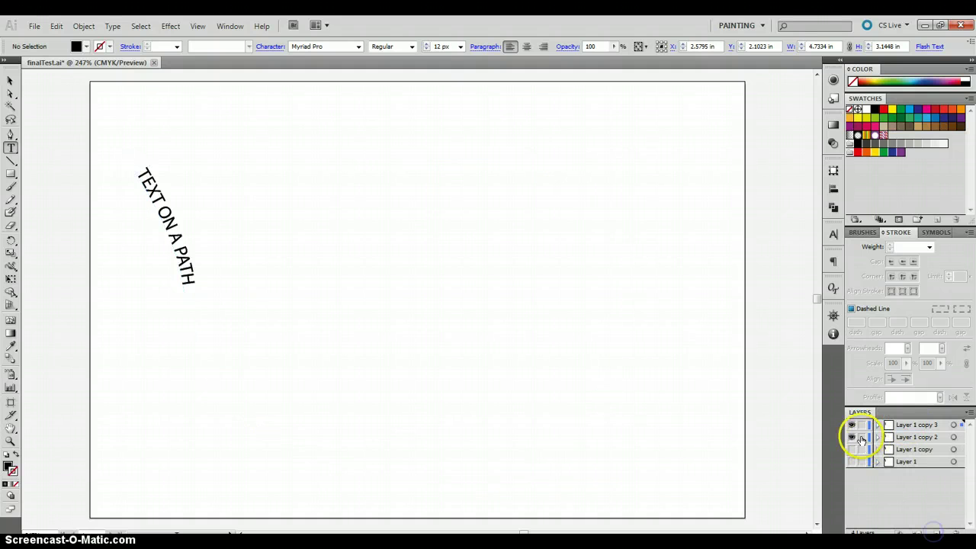
pyautogui.click(852, 436)
pyautogui.click(139, 170)
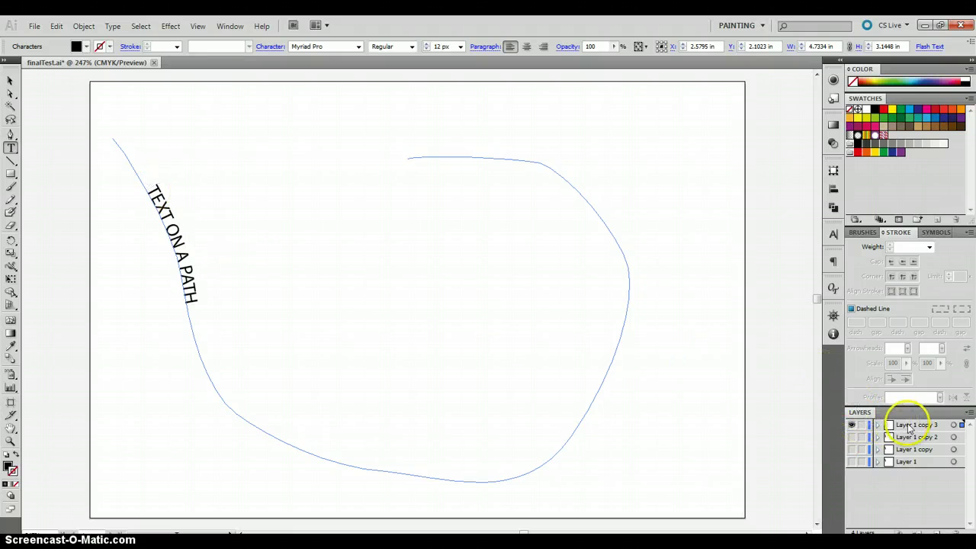
# - Duplicate Layer 1 copy 3, hide it, and advance the new text with leading spaces to the lower half of the left slope
pyautogui.moveTo(907, 428); pyautogui.dragTo(914, 492)
pyautogui.moveTo(935, 529); pyautogui.dragTo(936, 532)
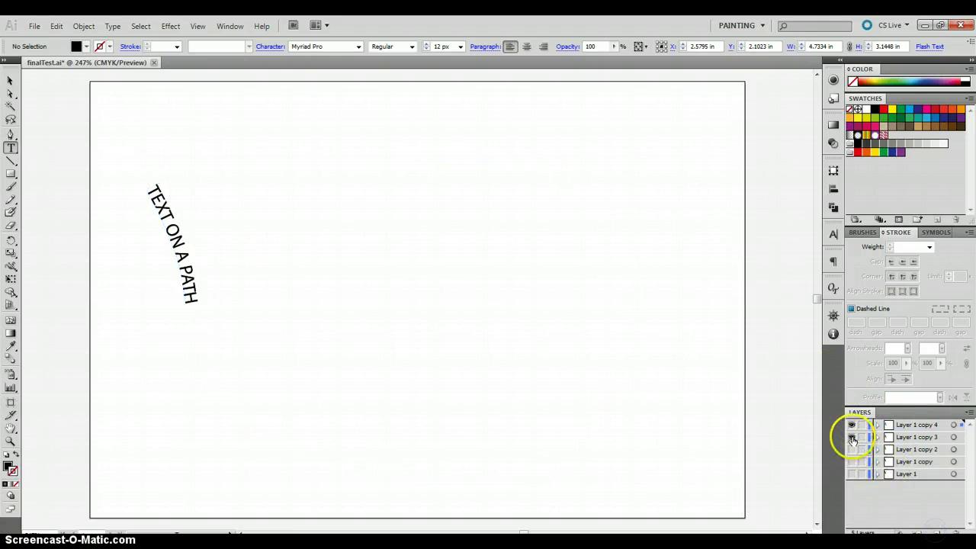
pyautogui.click(851, 436)
pyautogui.moveTo(152, 180); pyautogui.dragTo(458, 413)
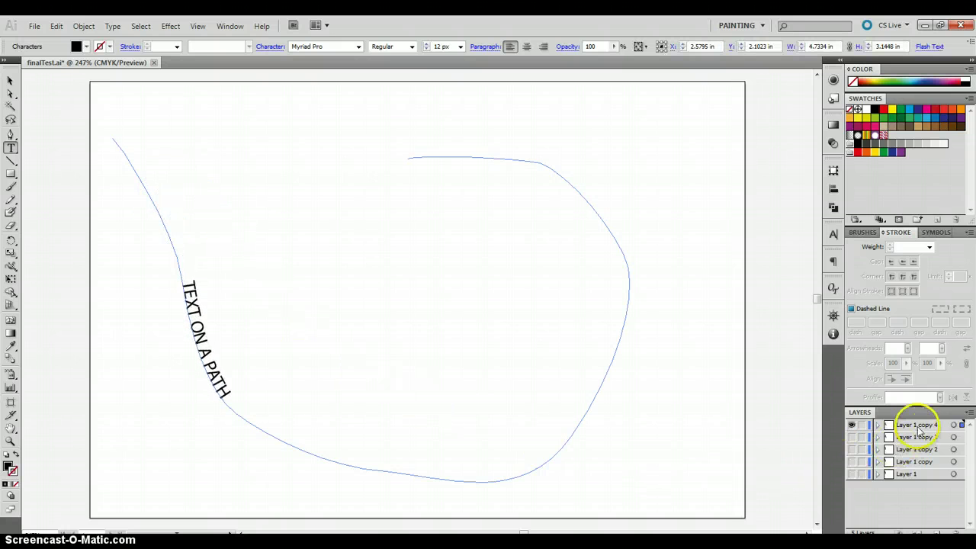
# - Duplicate Layer 1 copy 4, hide it, and advance the new text with leading spaces into the path's lower-left bend
pyautogui.moveTo(919, 425); pyautogui.dragTo(920, 437)
pyautogui.moveTo(935, 530); pyautogui.dragTo(936, 532)
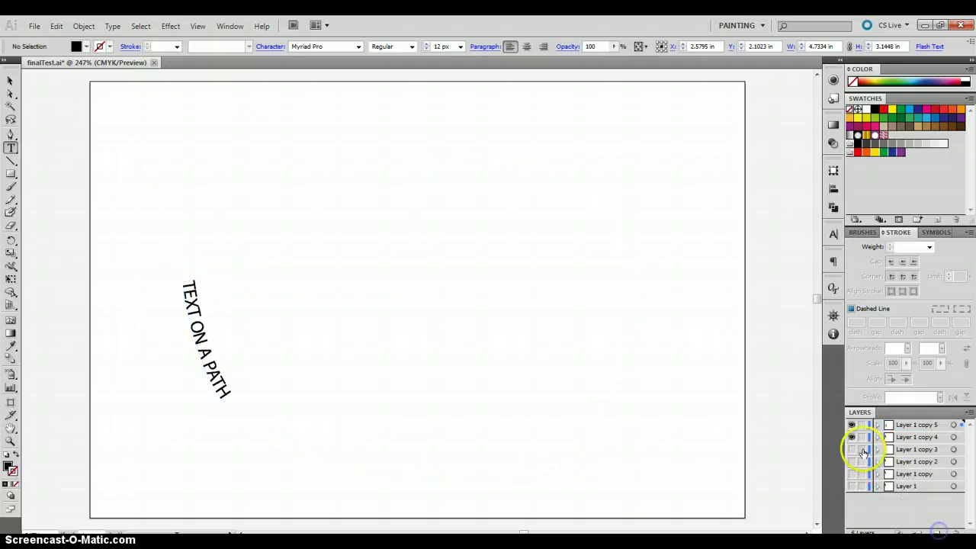
pyautogui.click(851, 436)
pyautogui.moveTo(184, 284); pyautogui.dragTo(671, 529)
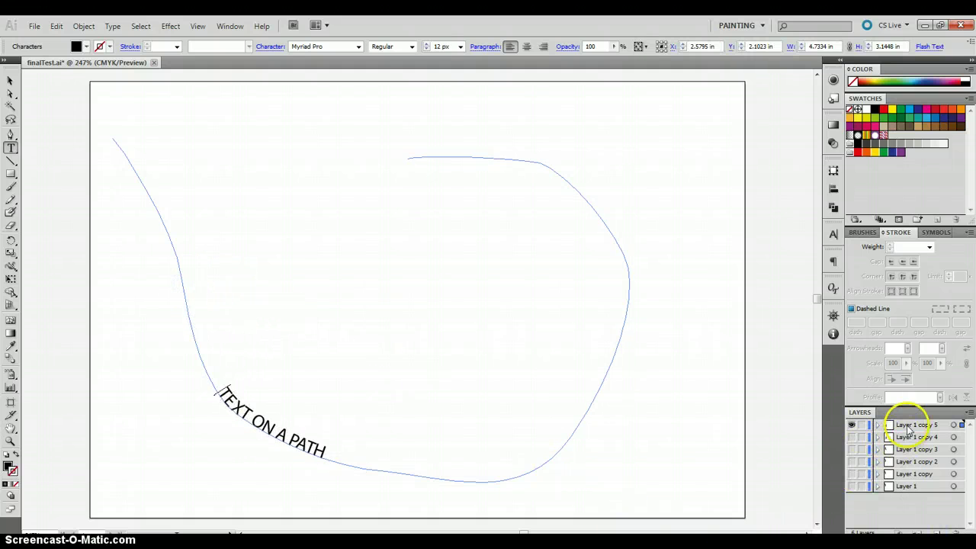
# - Duplicate Layer 1 copy 5 and hide the source layer
pyautogui.moveTo(907, 431); pyautogui.dragTo(914, 485)
pyautogui.moveTo(936, 533); pyautogui.dragTo(936, 532)
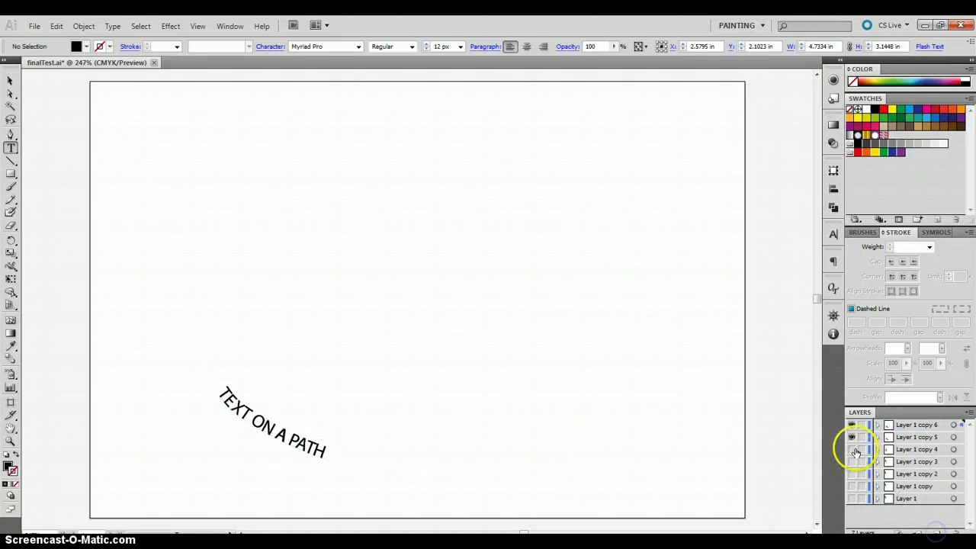
pyautogui.click(851, 438)
pyautogui.click(220, 398)
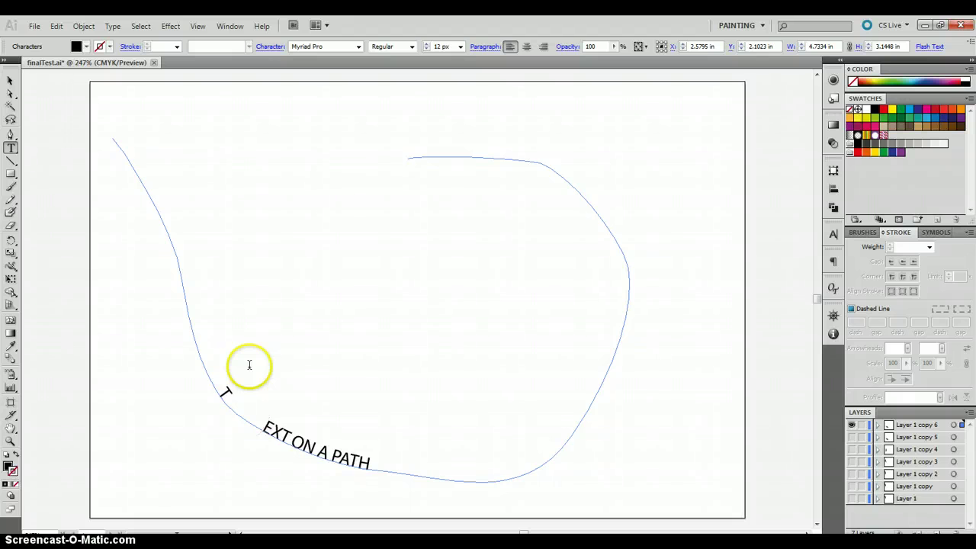
pyautogui.press('BackSpace')
pyautogui.press('BackSpace')
pyautogui.press('BackSpace')
pyautogui.press('BackSpace')
pyautogui.press('BackSpace')
pyautogui.press('BackSpace')
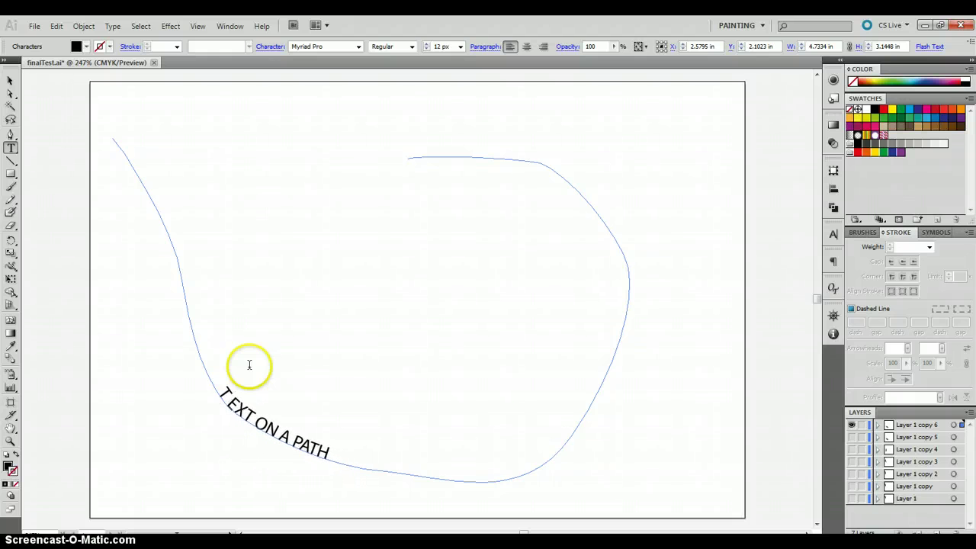
pyautogui.press('BackSpace')
pyautogui.write('T')
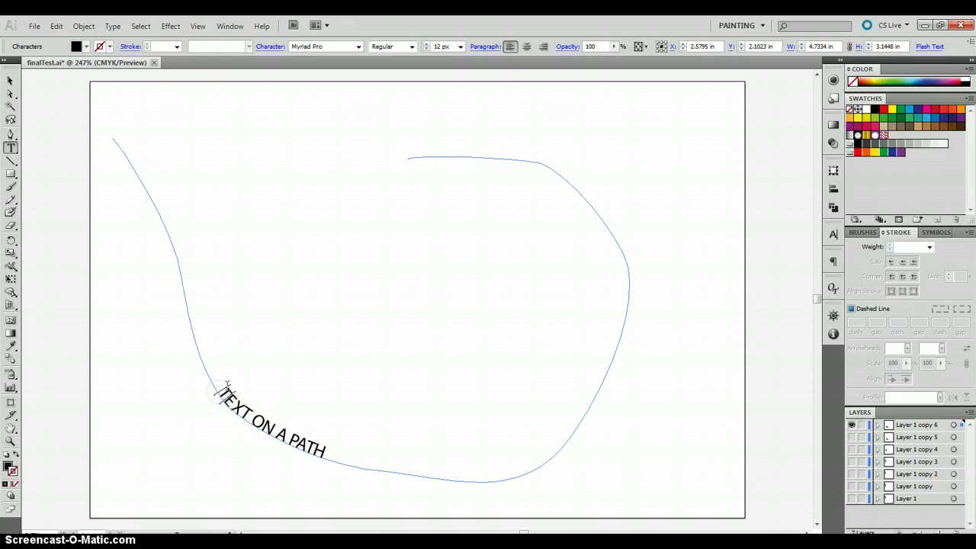
# - Insert leading spaces before the first letter to advance the text on Layer 1 copy 6 along the path's bottom stretch
pyautogui.moveTo(226, 383); pyautogui.dragTo(324, 456)
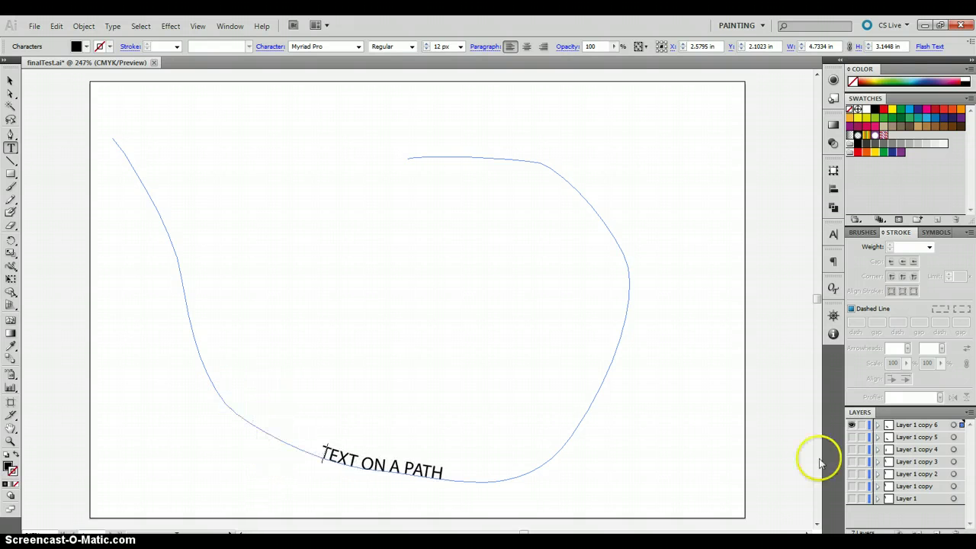
# - Duplicate Layer 1 copy 6, hide it, and advance the new text with leading spaces into the path's lower-right bend
pyautogui.moveTo(924, 424); pyautogui.dragTo(936, 532)
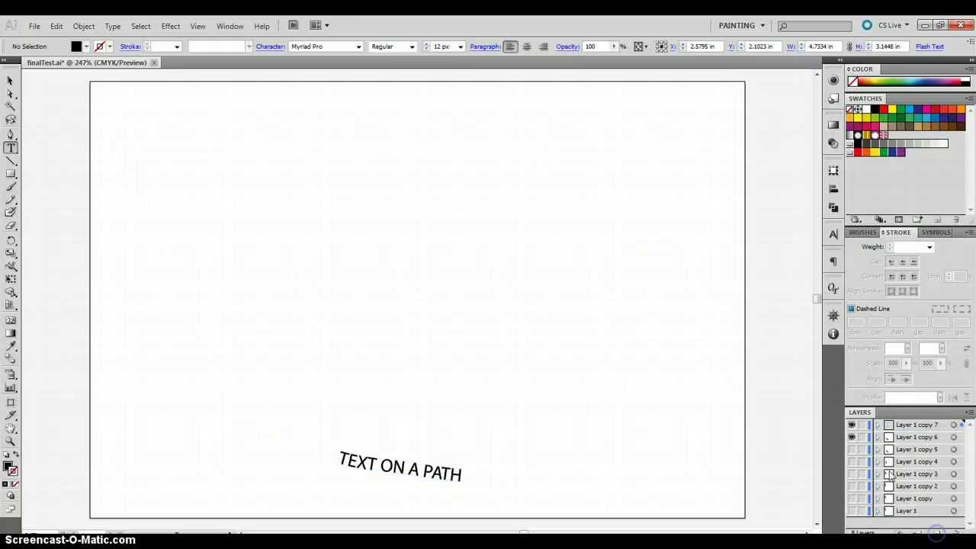
pyautogui.click(336, 460)
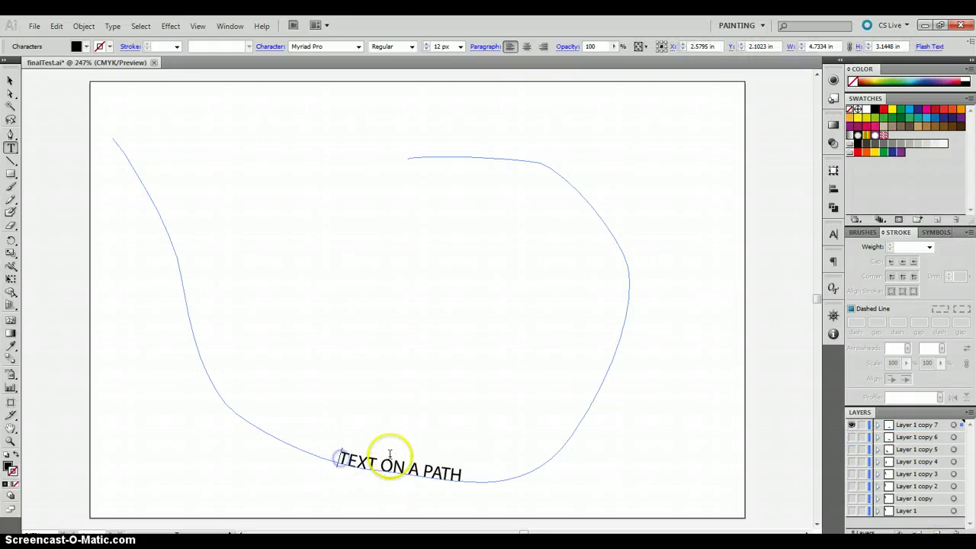
pyautogui.moveTo(389, 455); pyautogui.dragTo(548, 457)
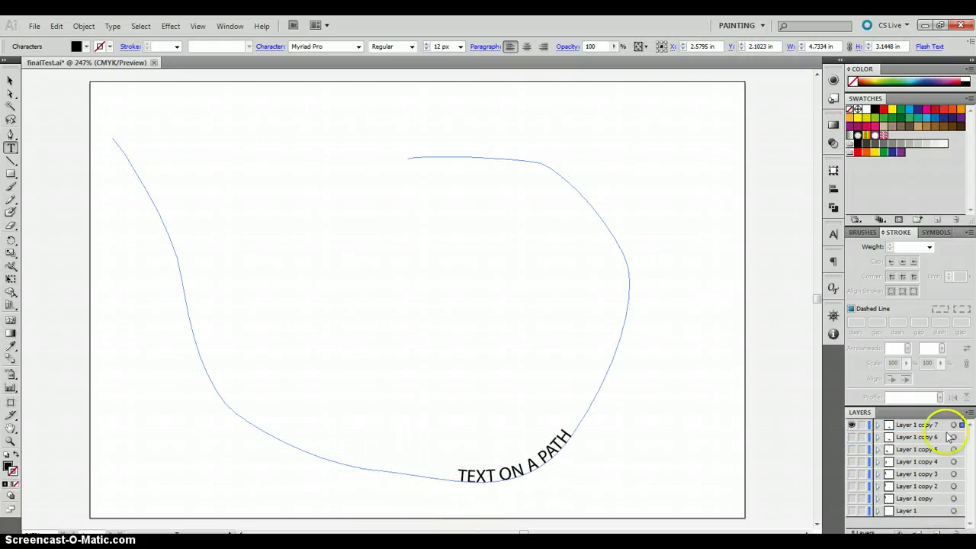
# - Duplicate Layer 1 copy 7, hide it, and advance the new text with leading spaces up the path's lower right side
pyautogui.moveTo(929, 431); pyautogui.dragTo(936, 532)
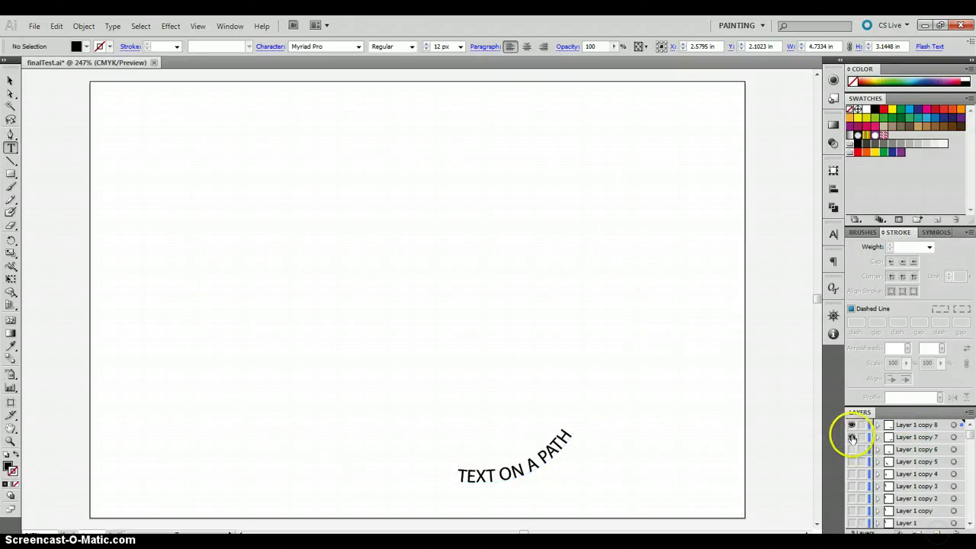
pyautogui.click(491, 486)
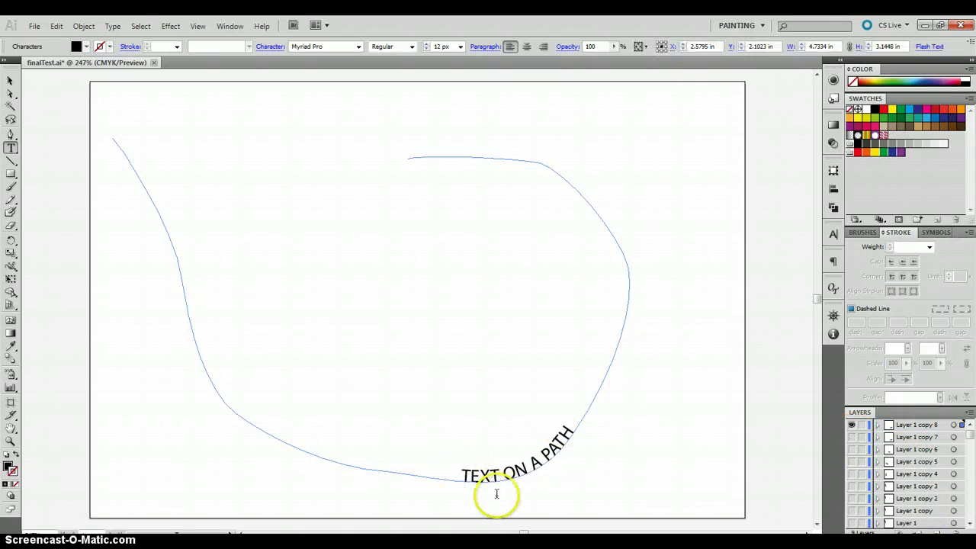
# - Duplicate Layer 1 copy 8, hide it, and advance the new text with leading spaces around the upper part of the right side
pyautogui.click(916, 427)
pyautogui.moveTo(936, 534); pyautogui.dragTo(937, 533)
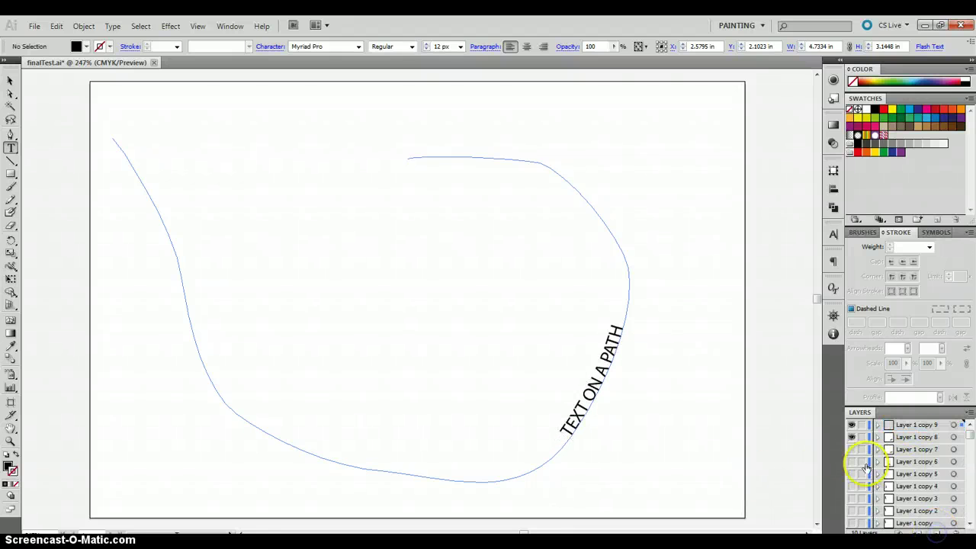
pyautogui.click(852, 438)
pyautogui.moveTo(564, 433); pyautogui.dragTo(836, 463)
# - Duplicate Layer 1 copy 9, hide it, and advance the new text with leading spaces around the path's upper-right bend
pyautogui.moveTo(907, 431); pyautogui.dragTo(937, 532)
pyautogui.click(852, 438)
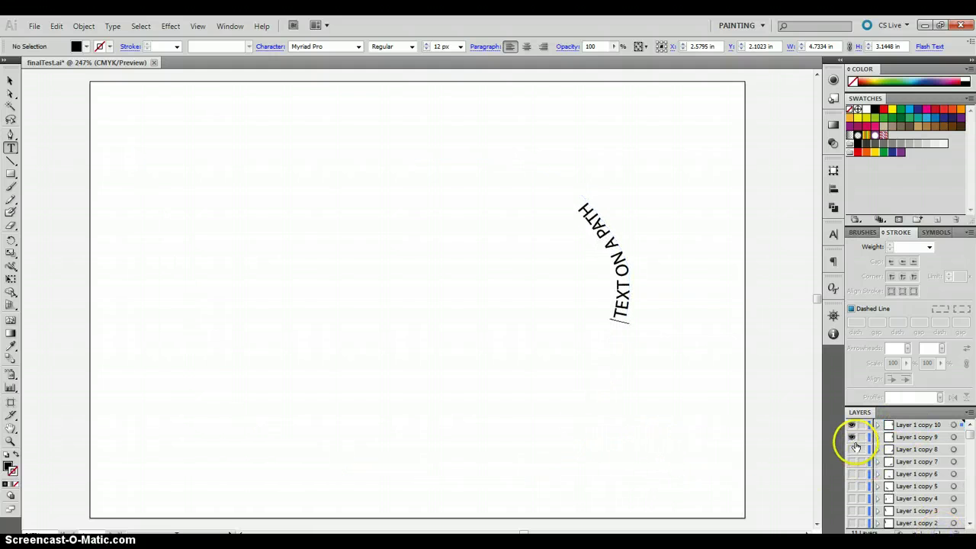
pyautogui.click(632, 319)
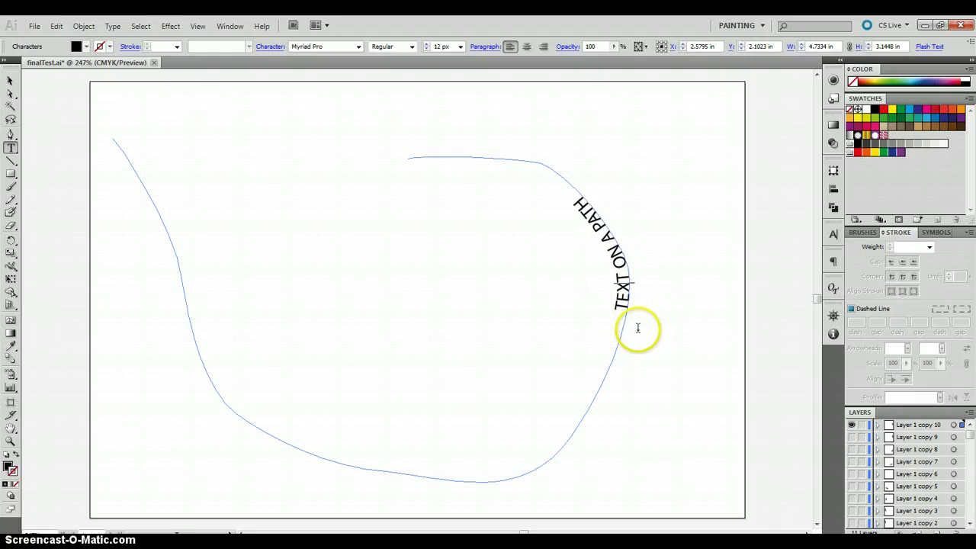
# - Duplicate Layer 1 copy 10, hide it, and advance the new text with leading spaces near the path's upper end
pyautogui.click(907, 426)
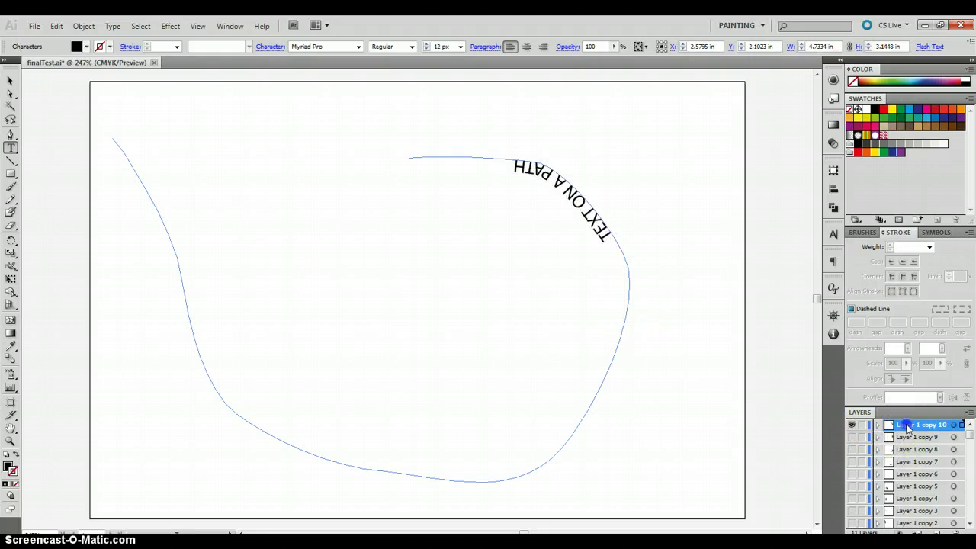
pyautogui.click(937, 531)
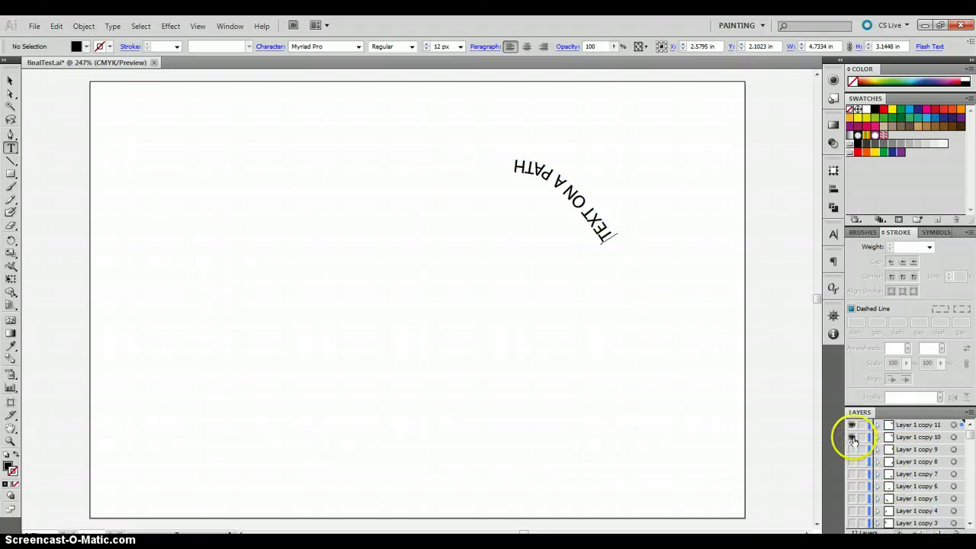
pyautogui.click(606, 240)
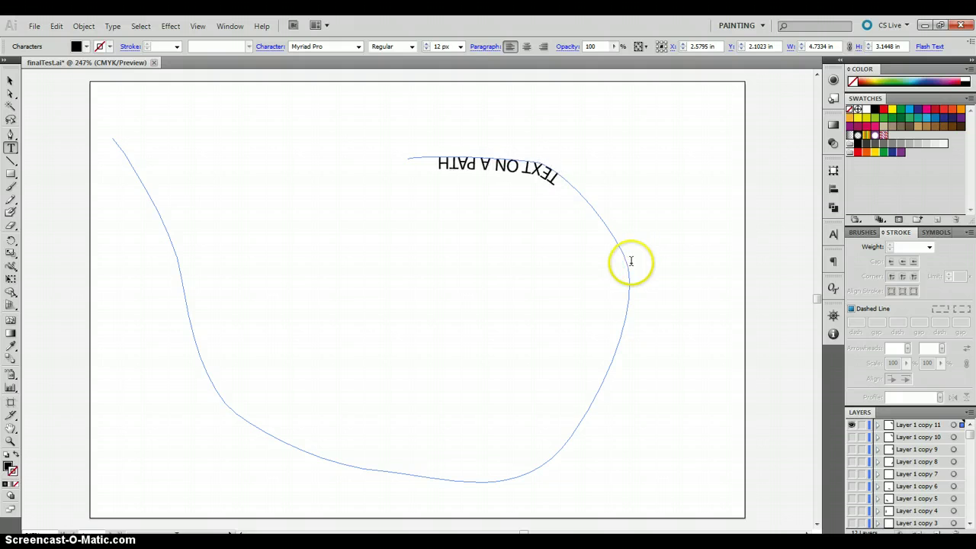
# - Export the document as a Flash (*.SWF) file named textonpath in the misc shapes folder
pyautogui.click(11, 80)
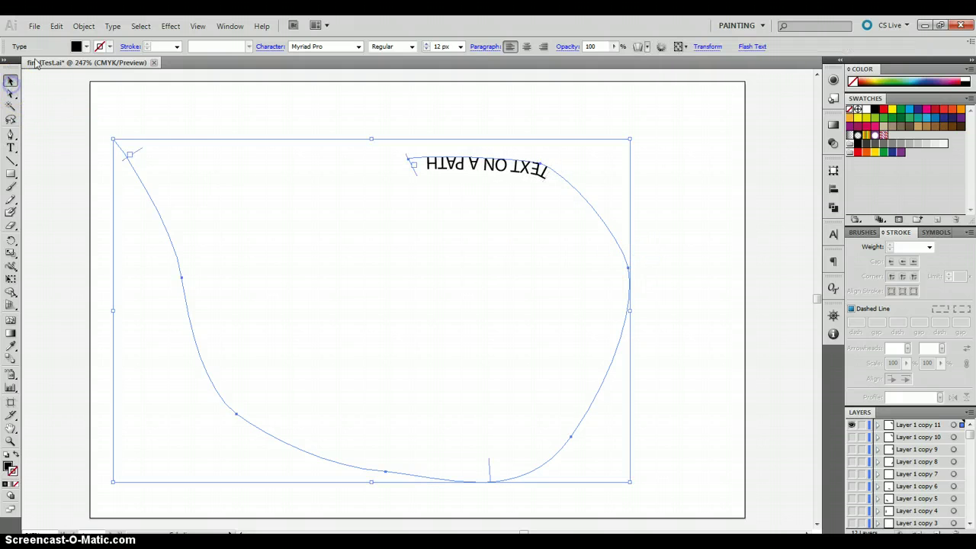
pyautogui.click(34, 25)
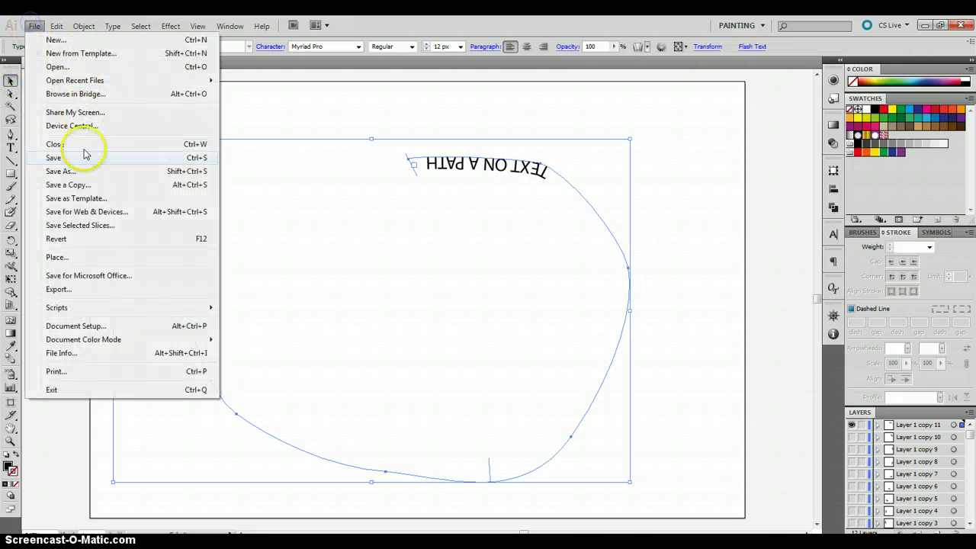
pyautogui.click(65, 289)
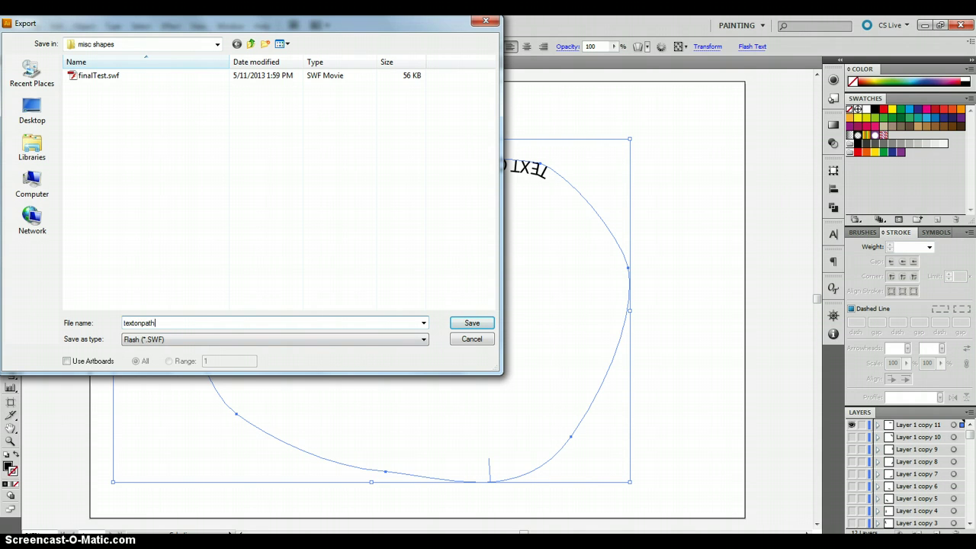
pyautogui.click(471, 323)
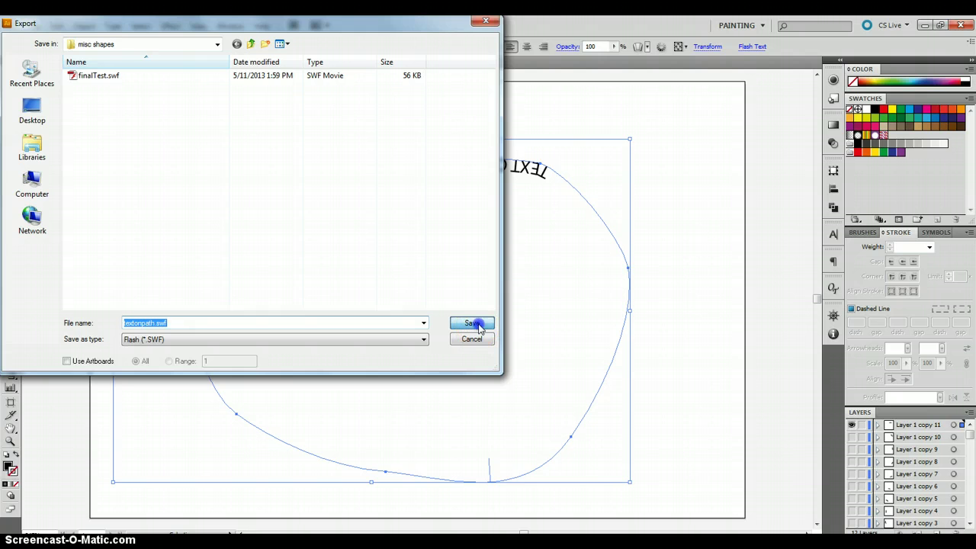
# - Export textonpath.swf with AI Layers to SWF Frames and Flash Player 9 as the SWF options
pyautogui.click(474, 324)
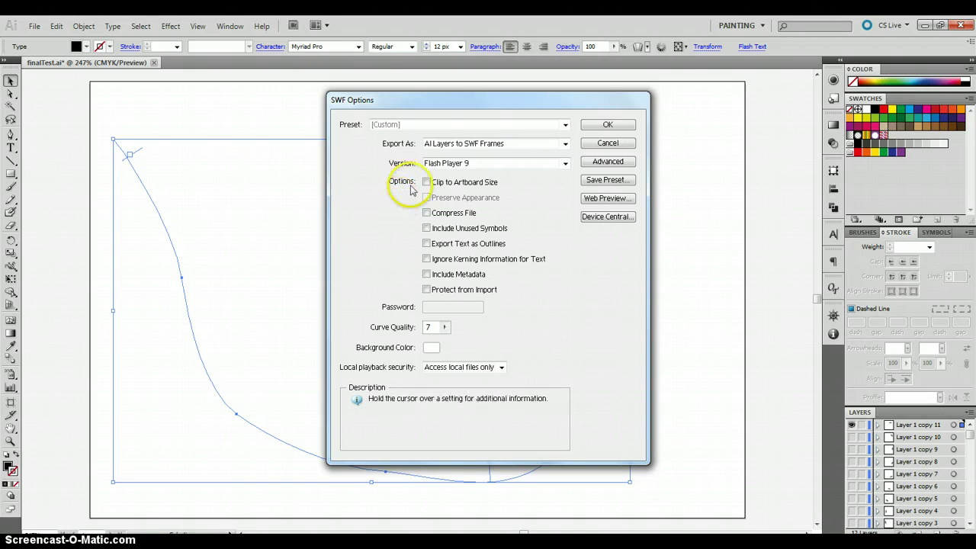
pyautogui.click(565, 165)
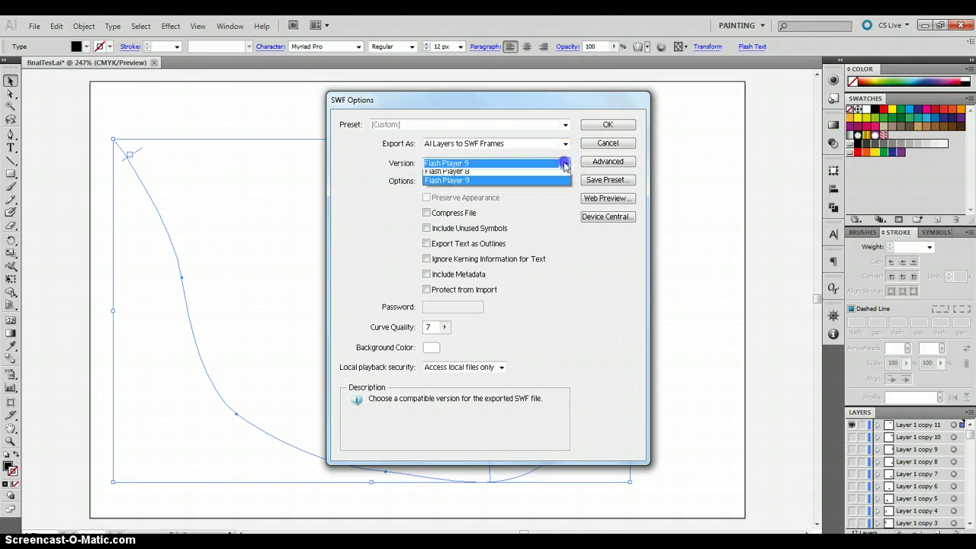
pyautogui.click(564, 165)
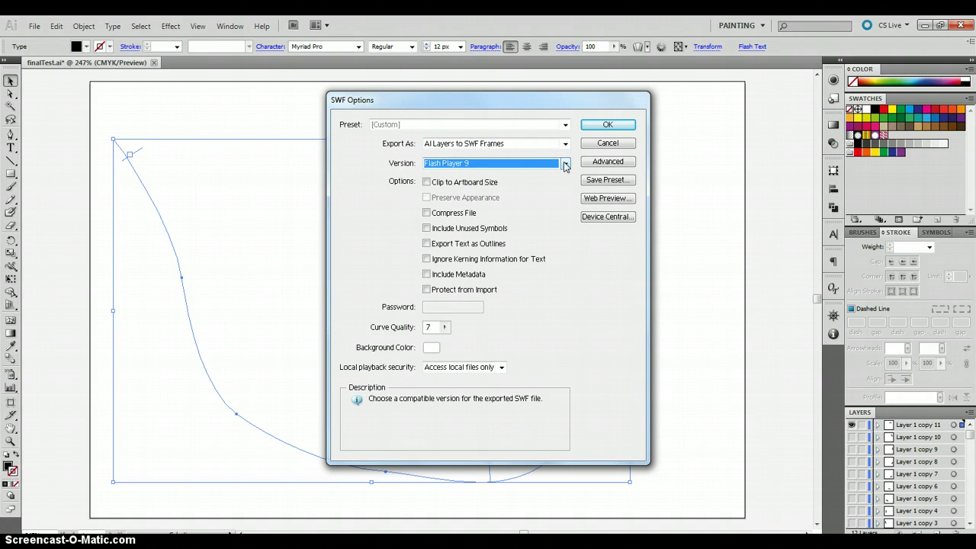
pyautogui.click(565, 143)
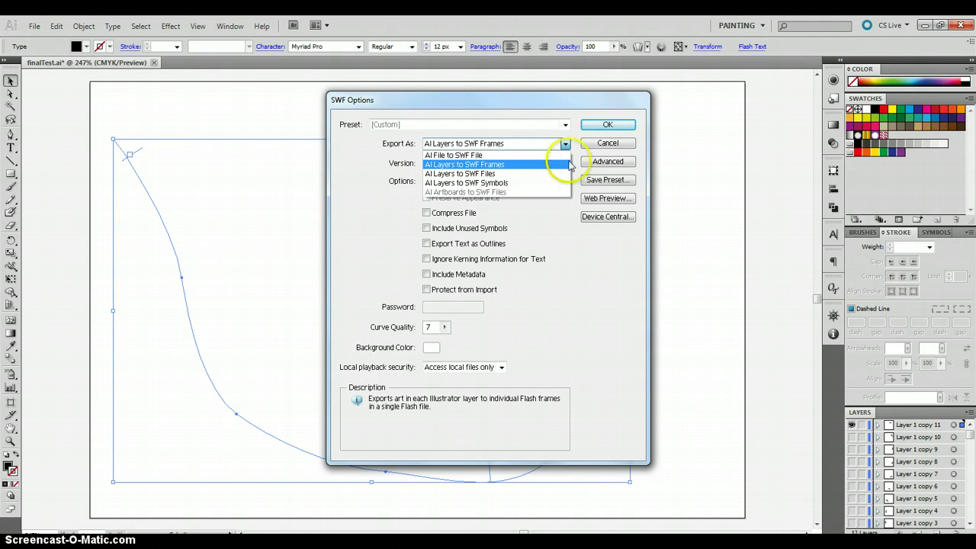
pyautogui.click(559, 98)
pyautogui.click(602, 125)
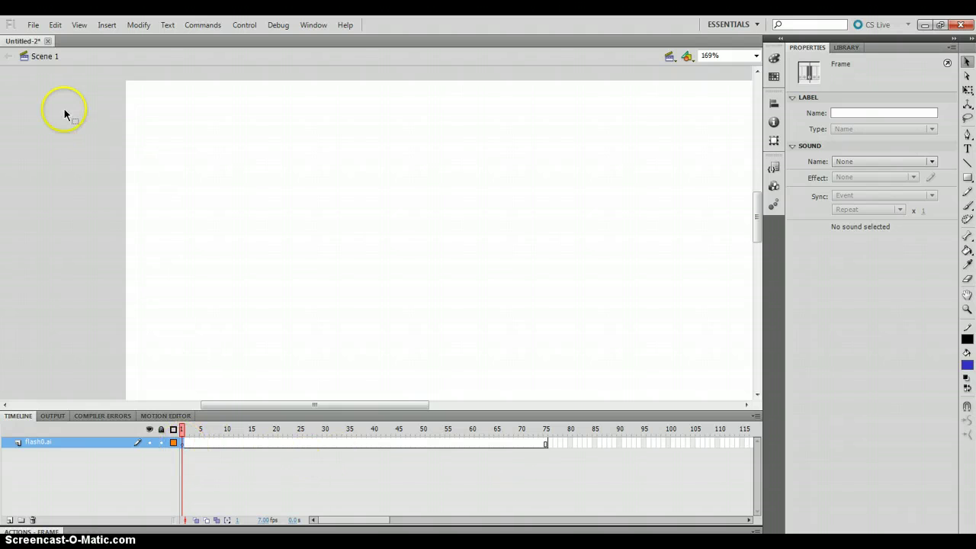
# - Switch to Flash Professional and open the Import to Stage dialog
pyautogui.click(33, 24)
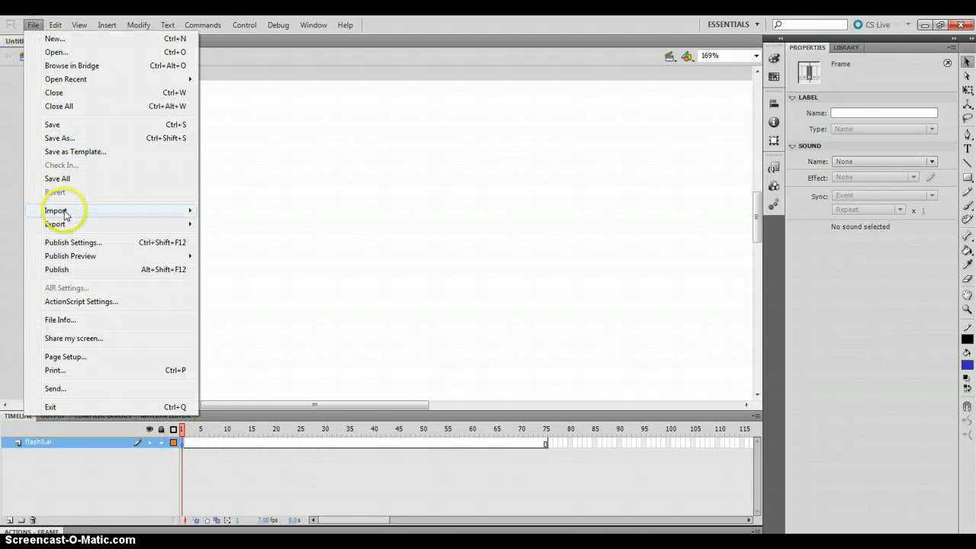
pyautogui.moveTo(66, 212)
pyautogui.click(235, 210)
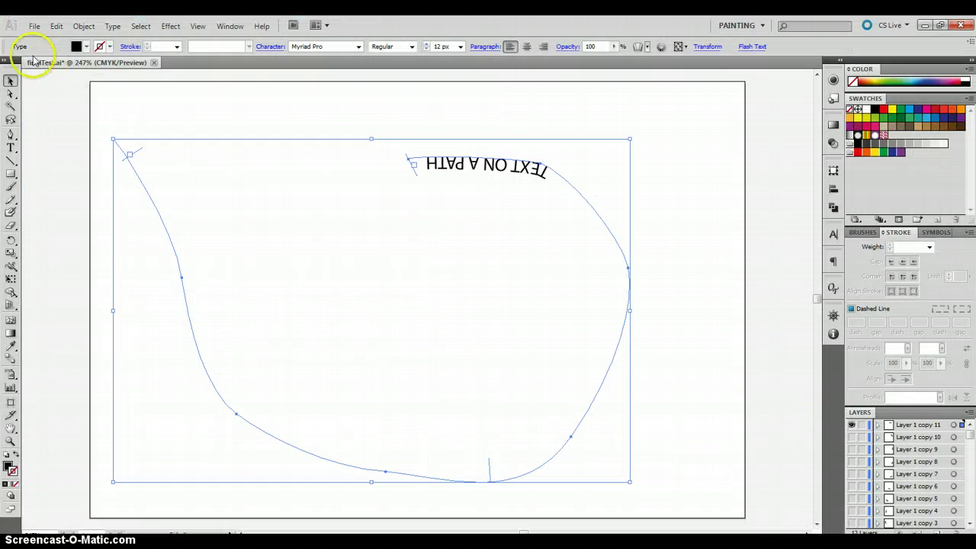
# - Switch to Illustrator and check the exported SWF's name and location in the misc shapes folder
pyautogui.click(35, 26)
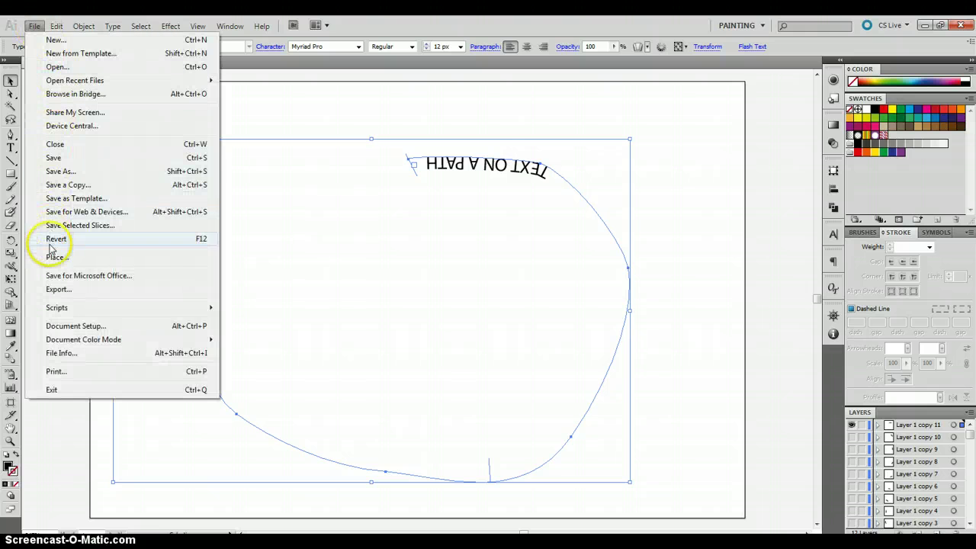
pyautogui.click(58, 288)
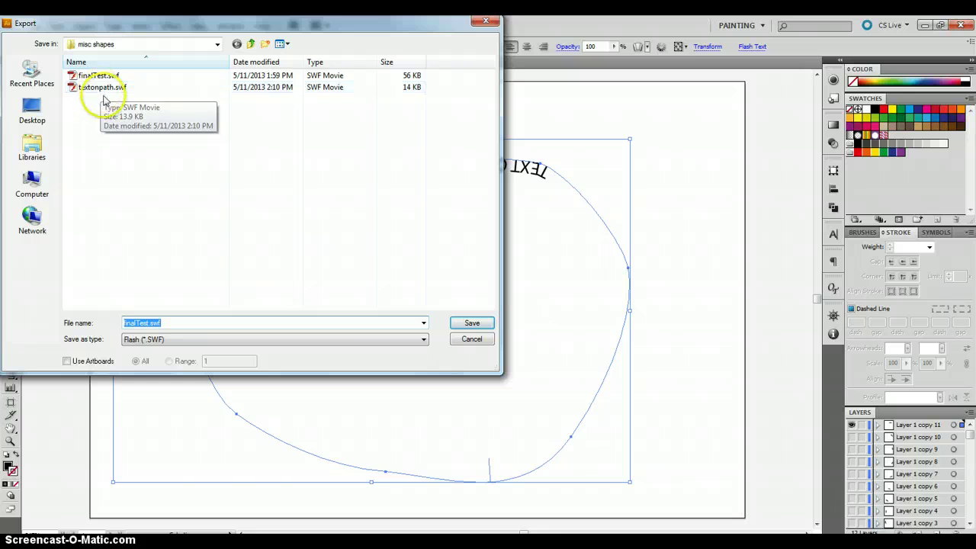
pyautogui.click(475, 340)
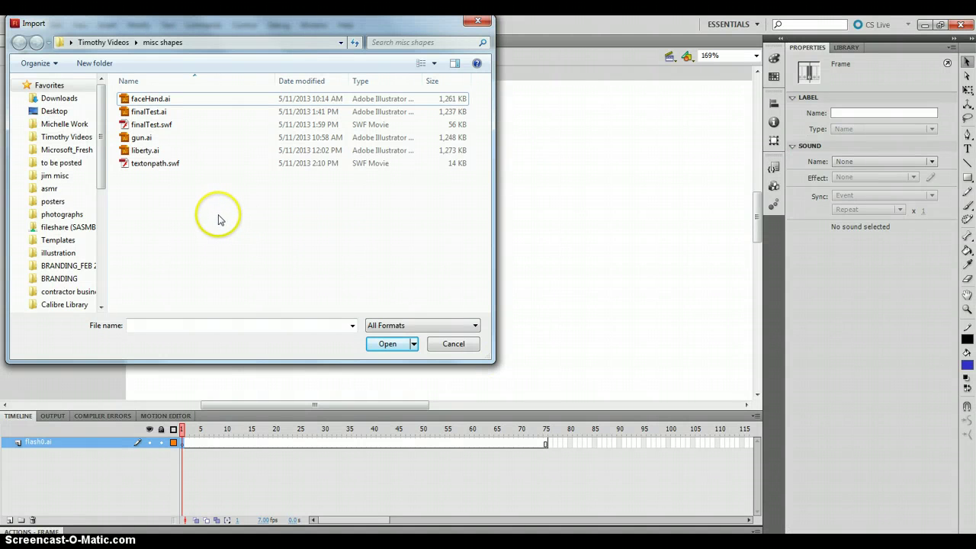
# - Return to Flash Professional and import textonpath.swf from the misc shapes folder to the stage
pyautogui.click(145, 163)
pyautogui.click(387, 342)
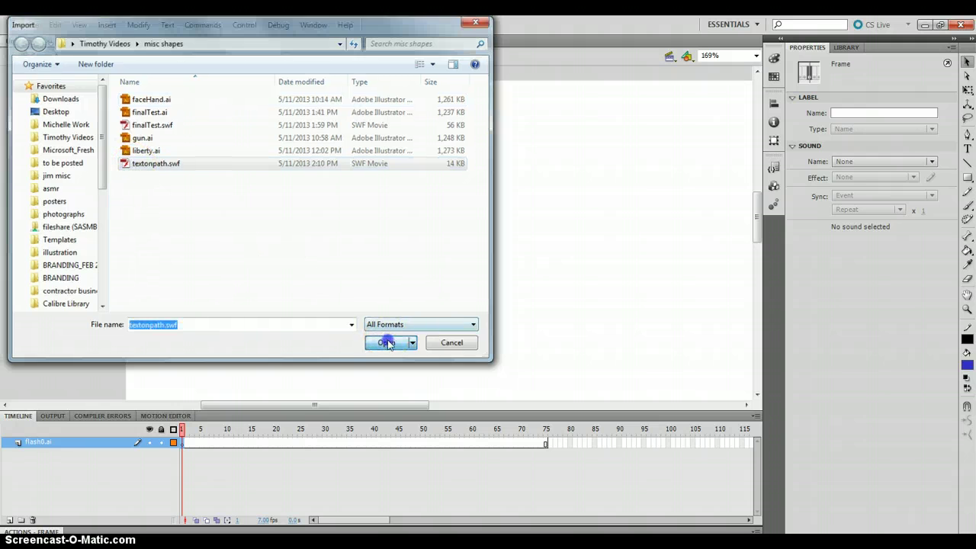
pyautogui.click(480, 314)
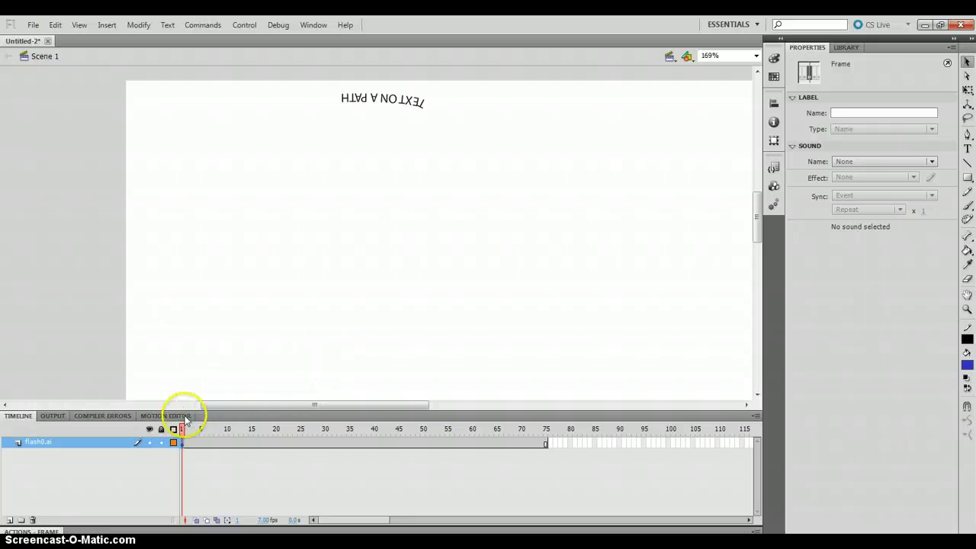
# - Scrub the timeline from frame 1 and test the movie to check the imported text animation
pyautogui.moveTo(182, 428); pyautogui.dragTo(231, 429)
pyautogui.click(404, 219)
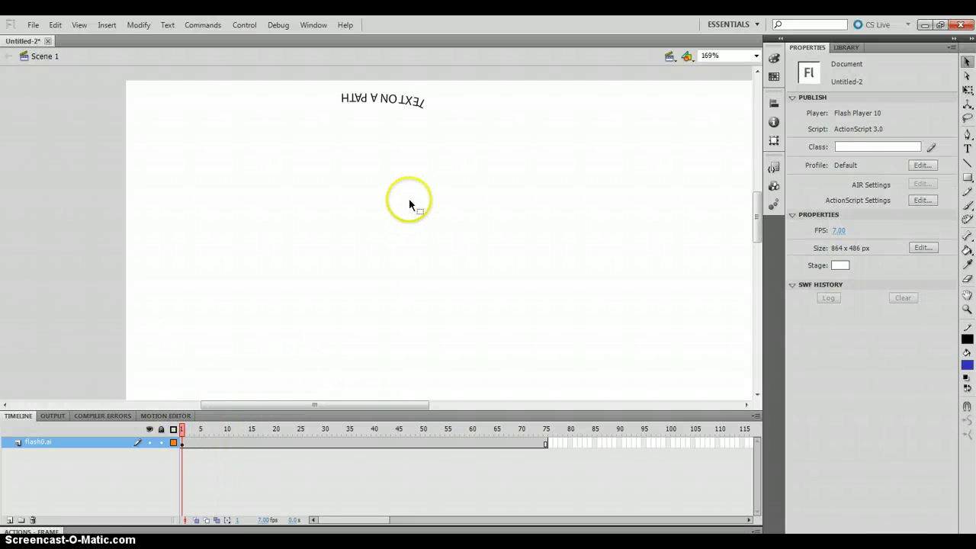
pyautogui.hotkey('ctrl', 'Return')
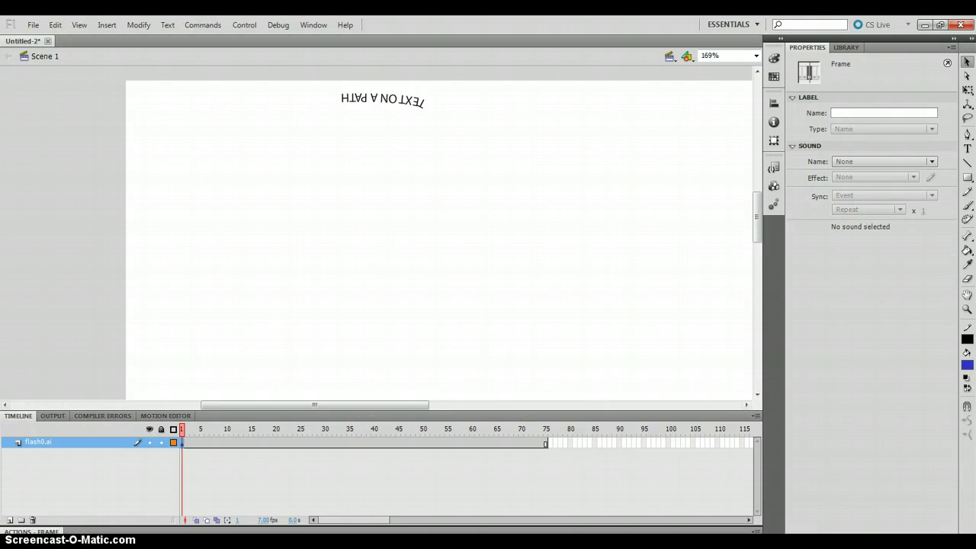
# - Switch to Illustrator and make all layers visible, from Layer 1 copy 11 down to Layer 1
pyautogui.click(761, 547)
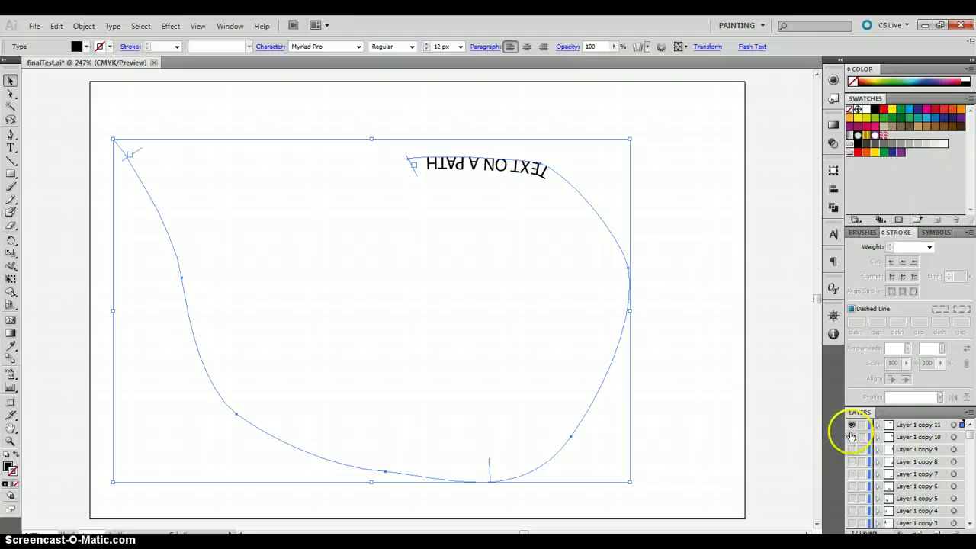
pyautogui.click(852, 425)
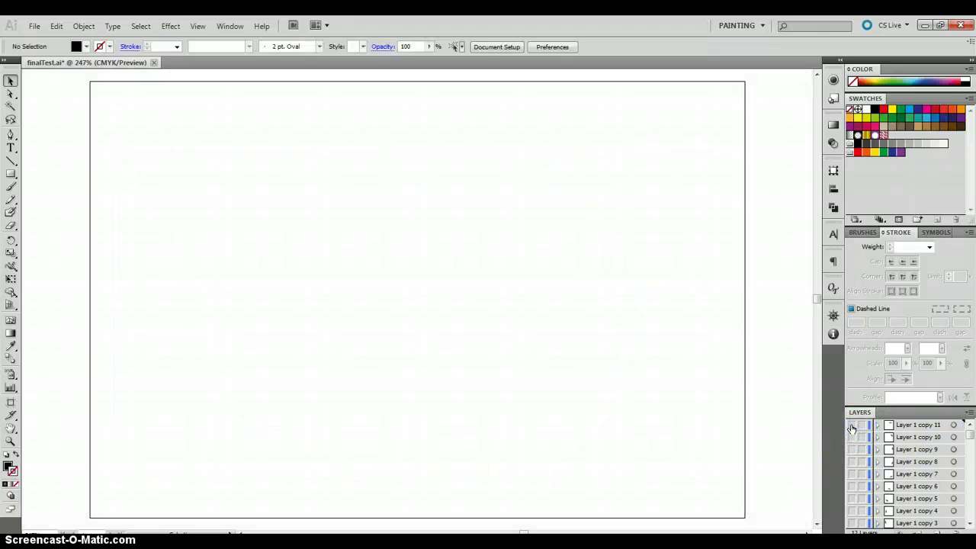
pyautogui.click(853, 425)
pyautogui.click(852, 437)
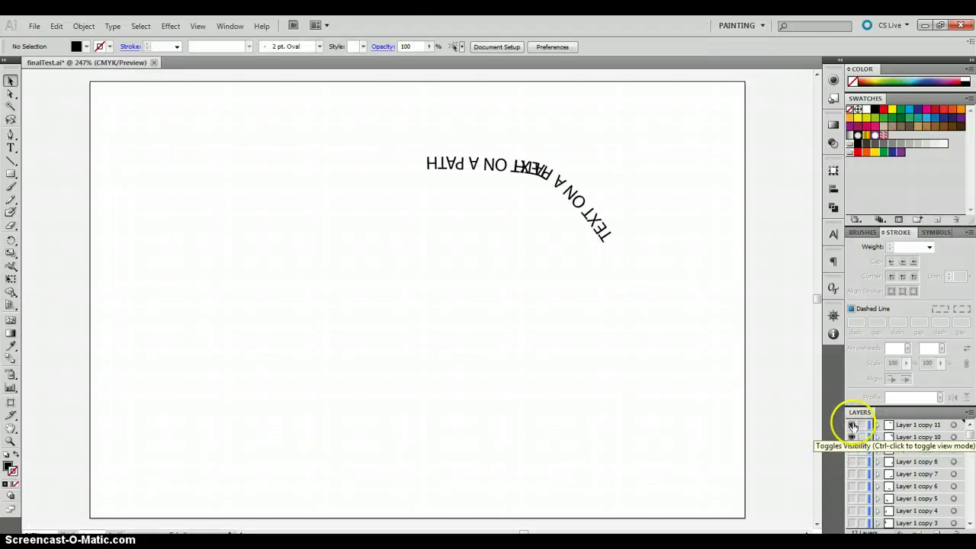
pyautogui.moveTo(852, 450); pyautogui.dragTo(849, 497)
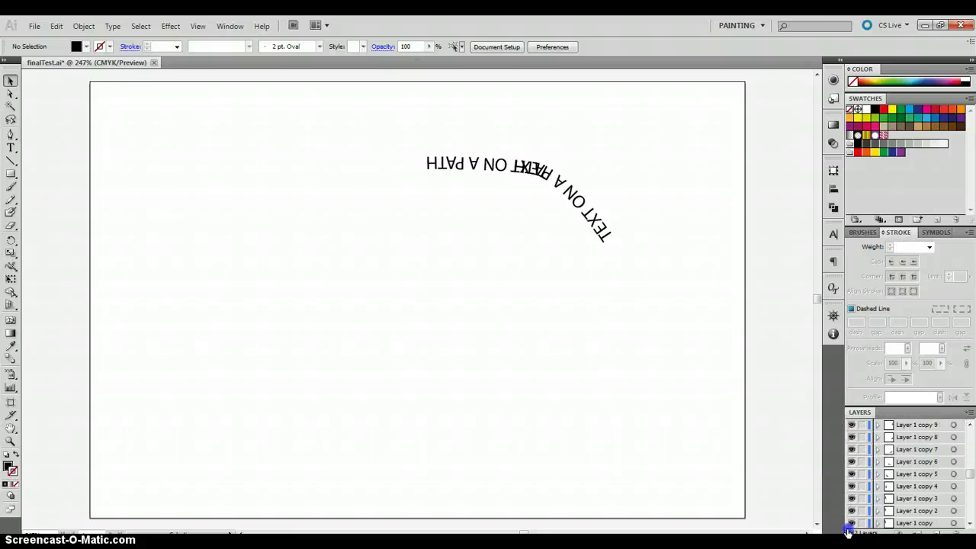
pyautogui.moveTo(847, 531); pyautogui.dragTo(848, 536)
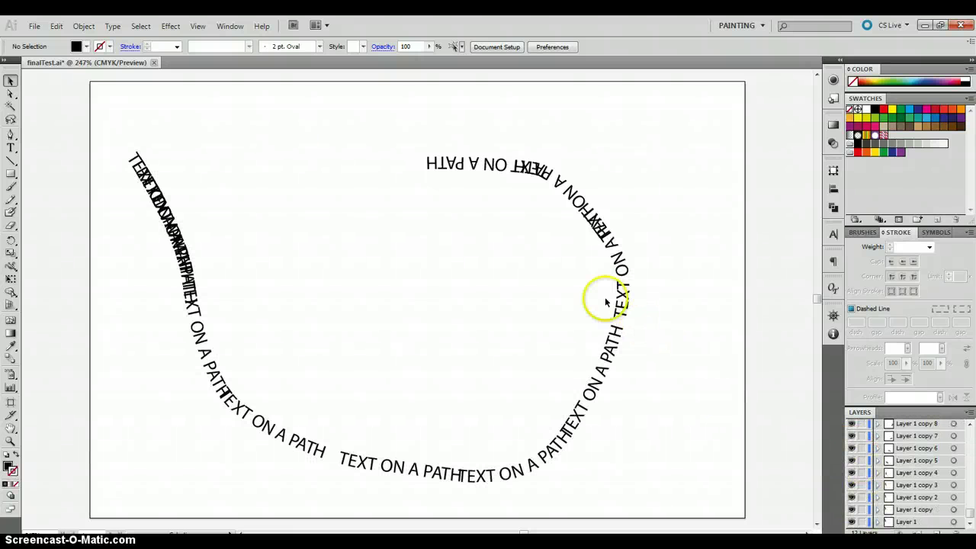
# - Export the document again over textonpath.swf, using AI Layers to SWF Frames and Flash Player 9
pyautogui.click(35, 29)
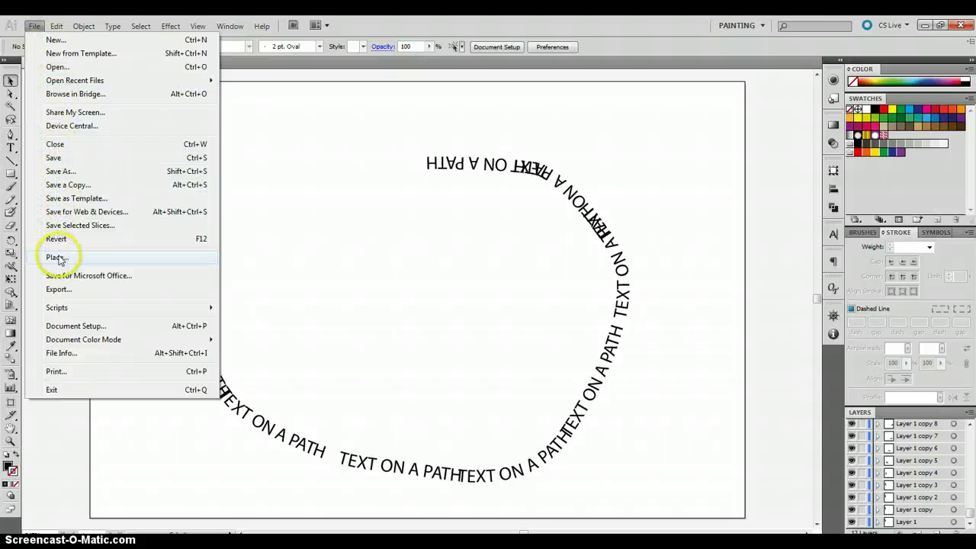
pyautogui.click(58, 289)
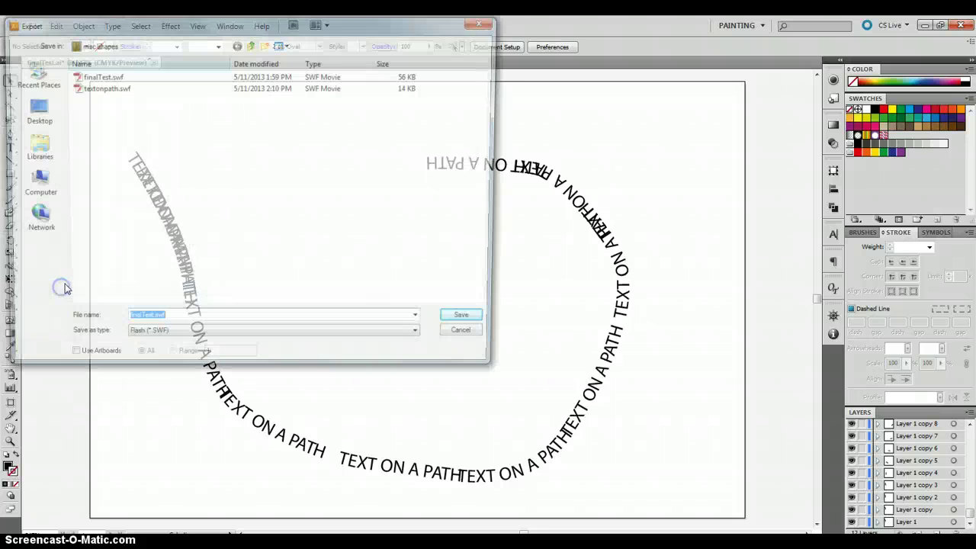
pyautogui.click(103, 87)
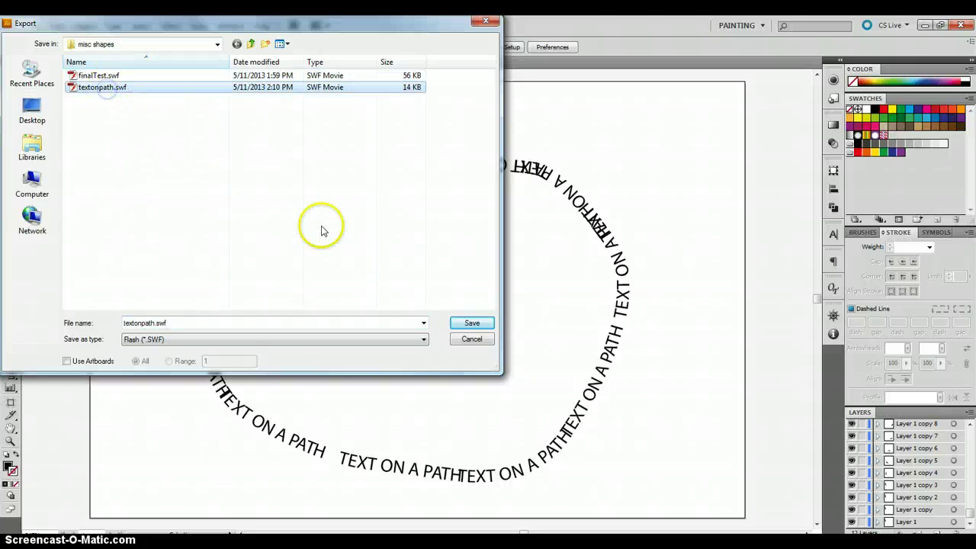
pyautogui.click(472, 323)
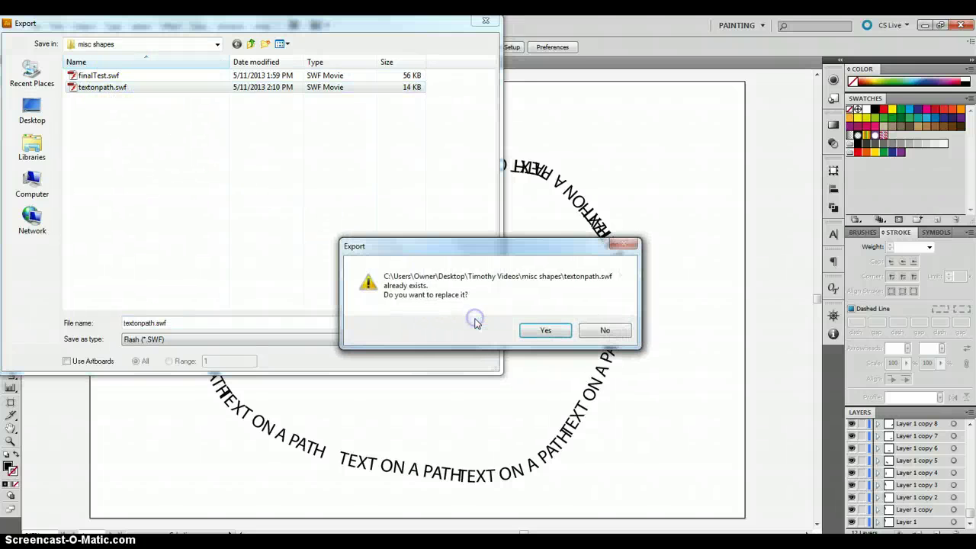
pyautogui.click(546, 329)
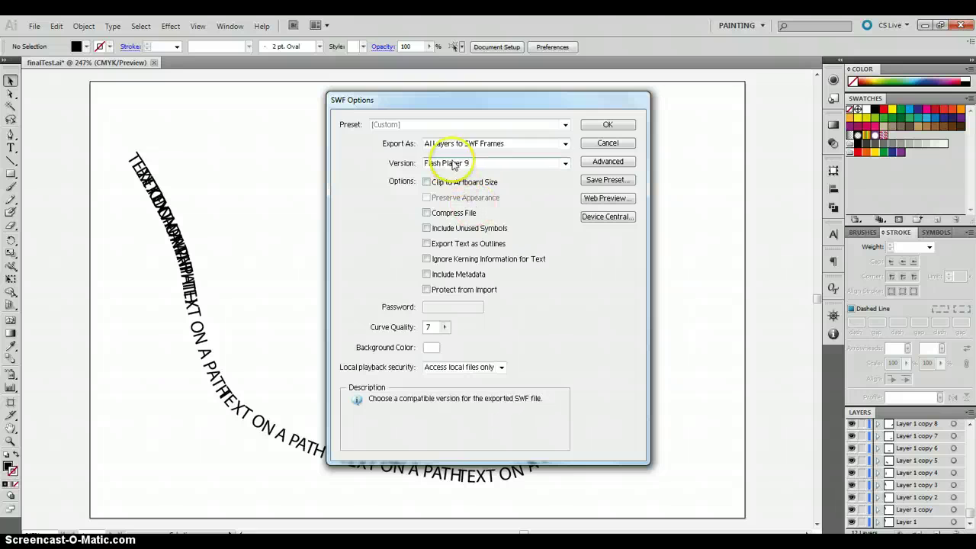
pyautogui.click(608, 125)
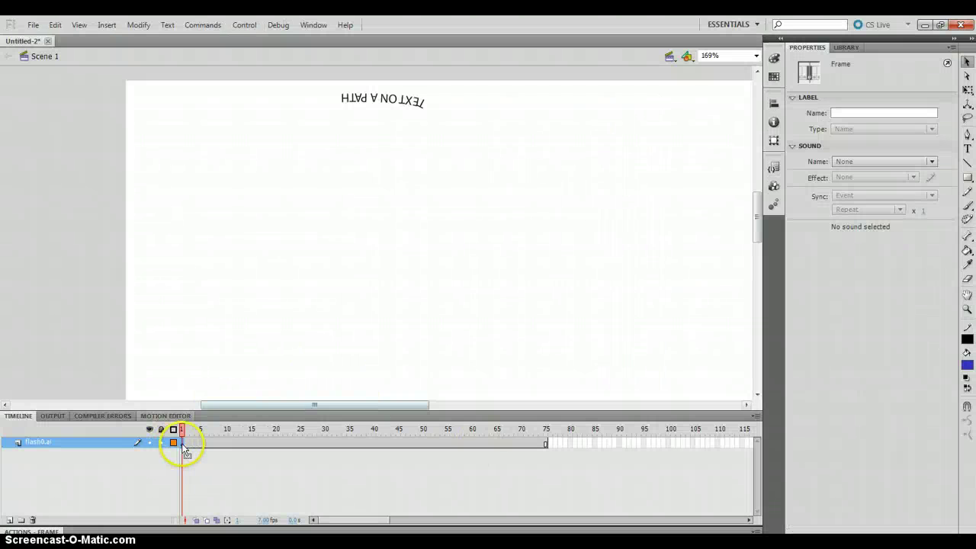
# - Switch to Flash Professional and clear the imported text from frame 1 of the flash0.ai layer
pyautogui.click(380, 112)
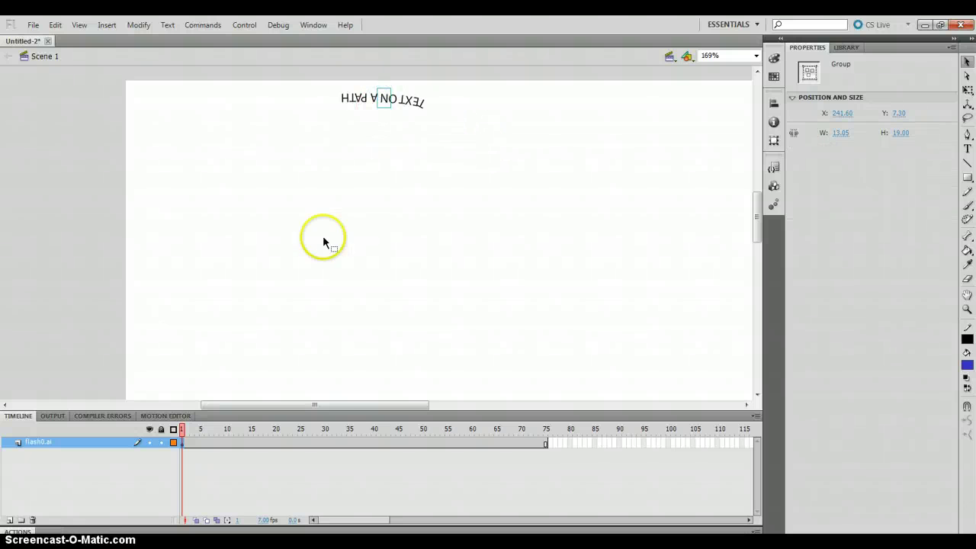
pyautogui.rightClick(185, 450)
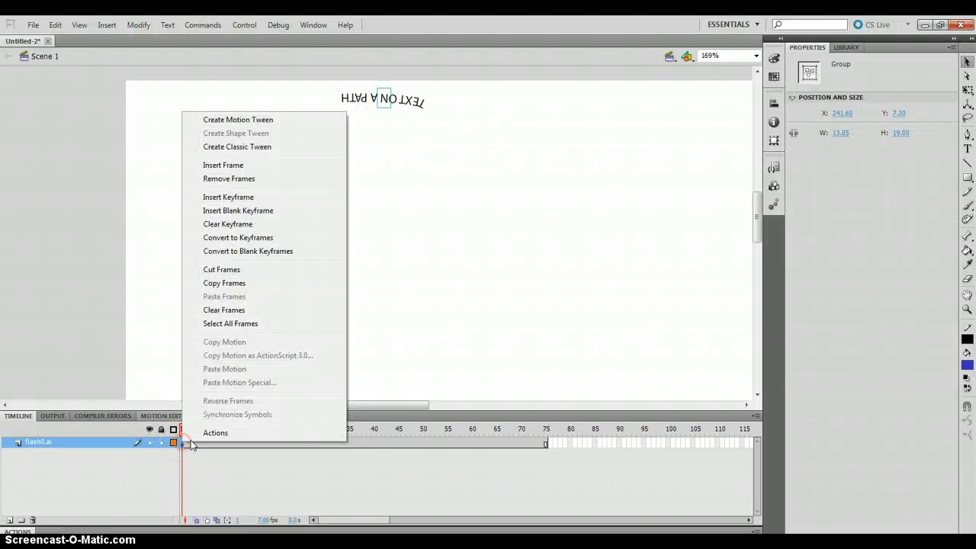
pyautogui.click(229, 225)
pyautogui.click(317, 257)
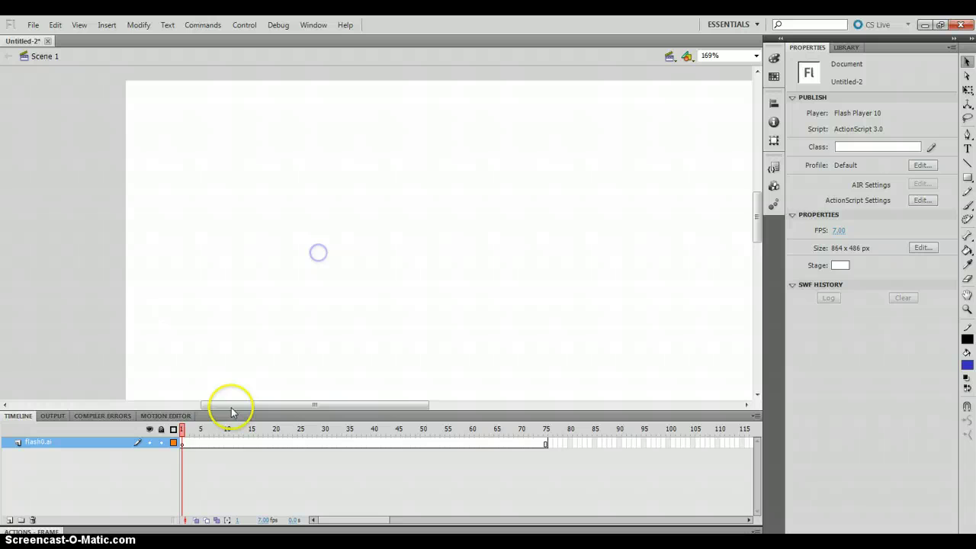
# - Import the re-exported textonpath.swf to the stage at frame 1 of the flash0.ai layer
pyautogui.click(182, 442)
pyautogui.click(32, 25)
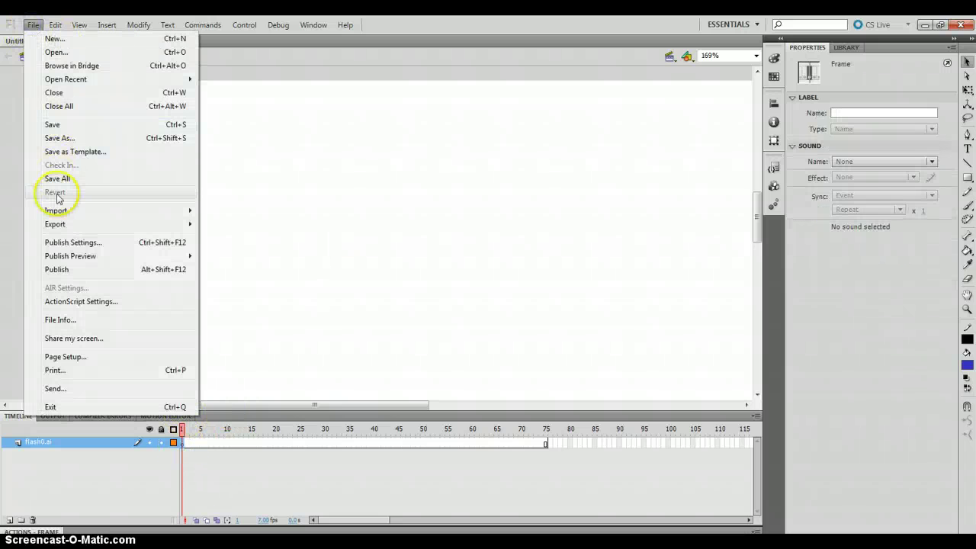
pyautogui.moveTo(58, 214)
pyautogui.click(241, 211)
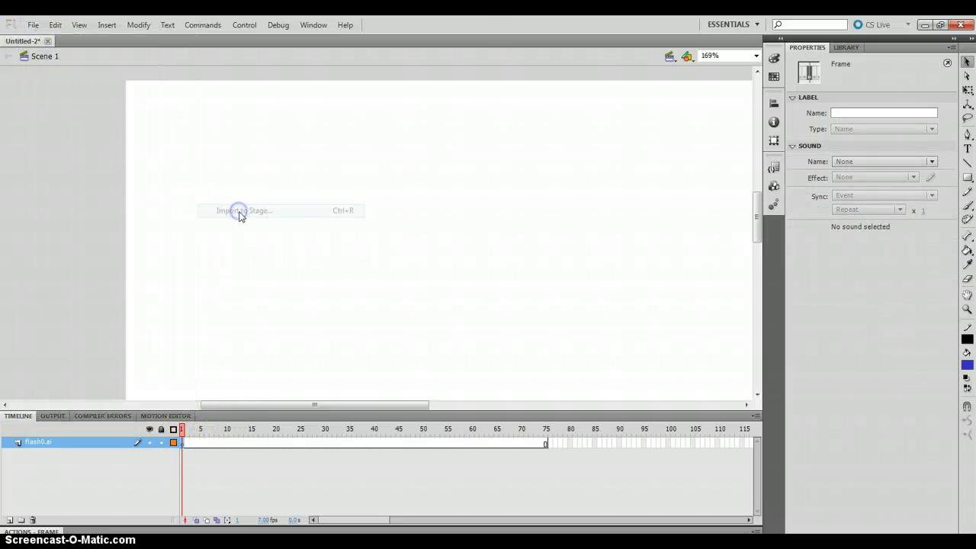
pyautogui.doubleClick(144, 163)
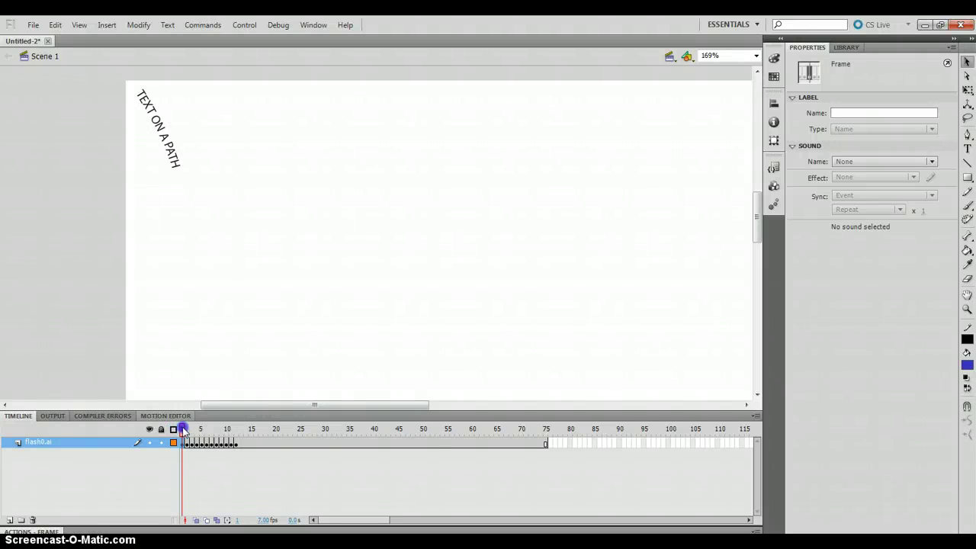
# - Scrub through the imported keyframes to check the text's movement along the path
pyautogui.moveTo(183, 432); pyautogui.dragTo(223, 426)
pyautogui.click(511, 470)
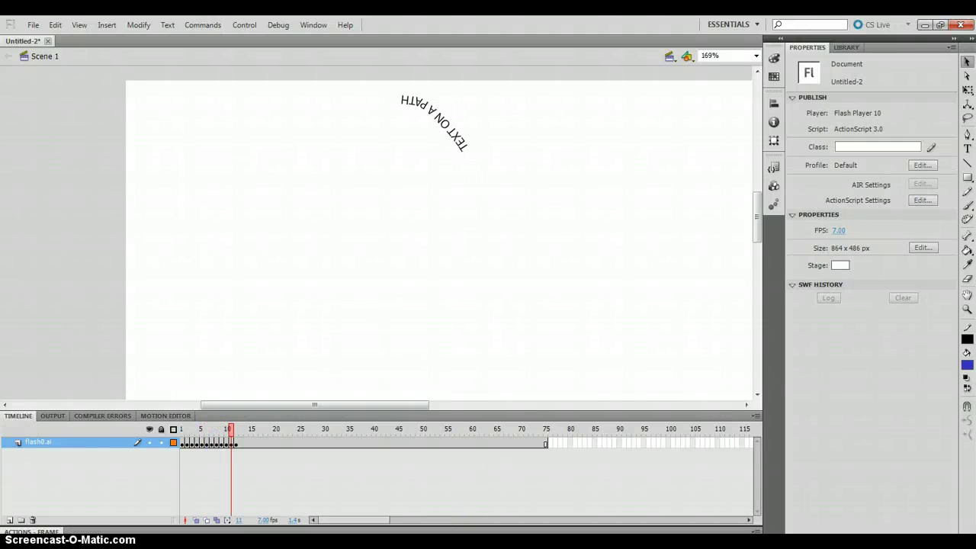